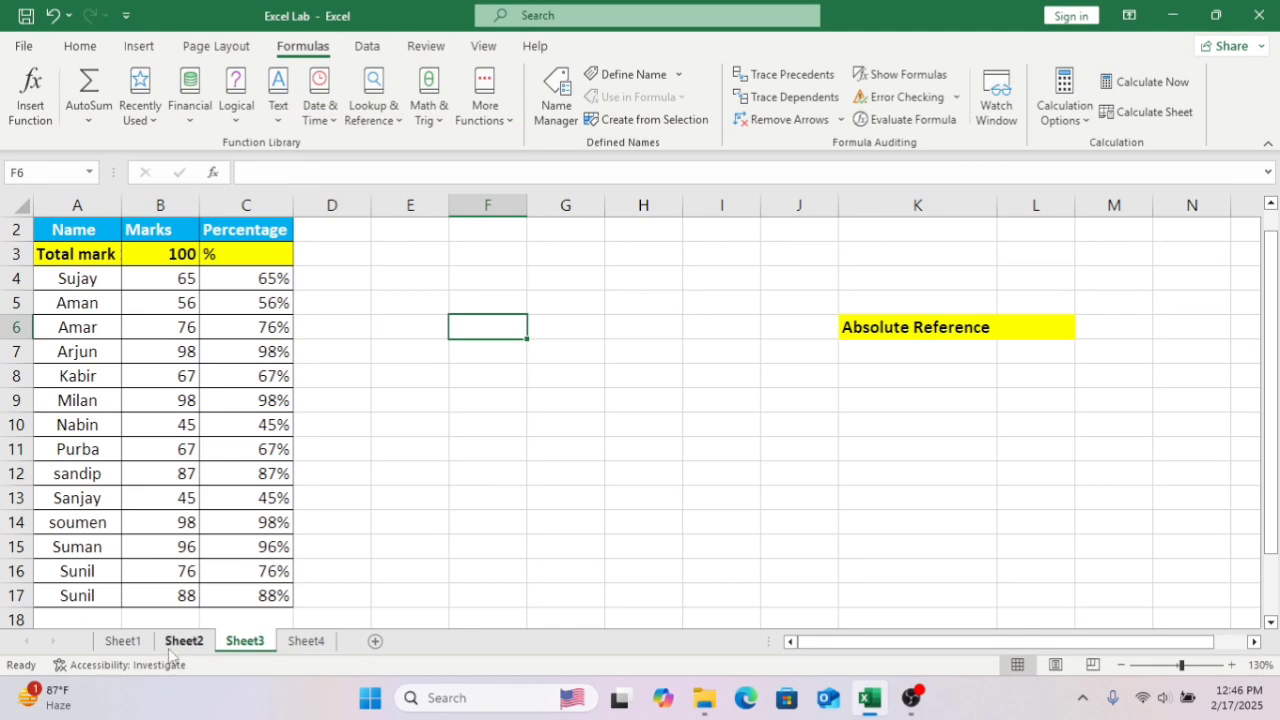
# Review the relative and absolute reference examples on Sheet2 and Sheet3 and open the multiplication table on Sheet4.
pyautogui.click(176, 644)
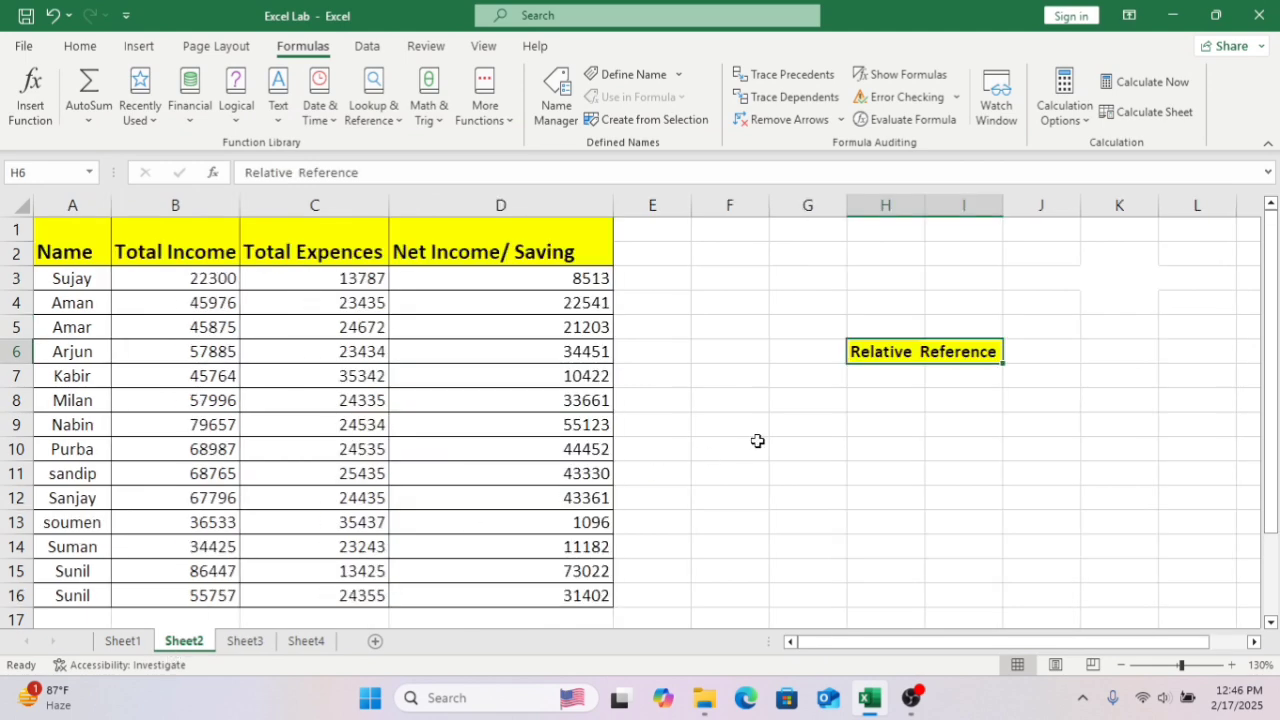
pyautogui.click(304, 643)
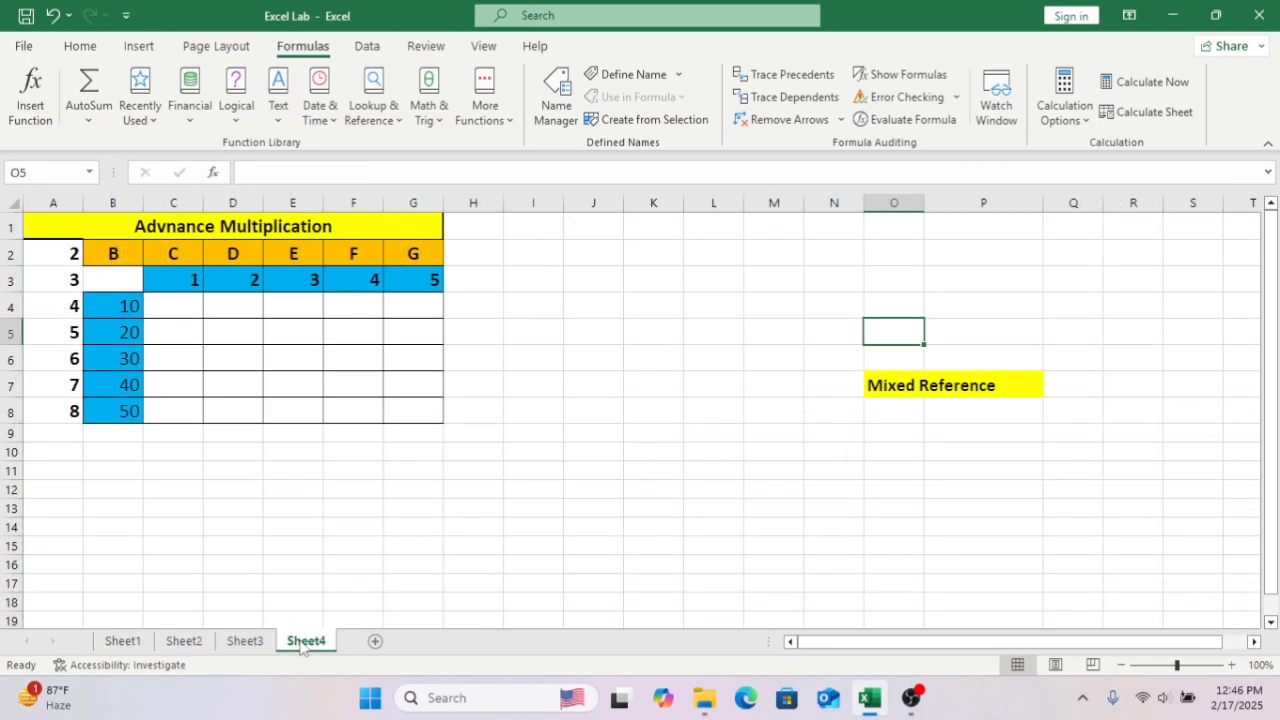
pyautogui.click(266, 645)
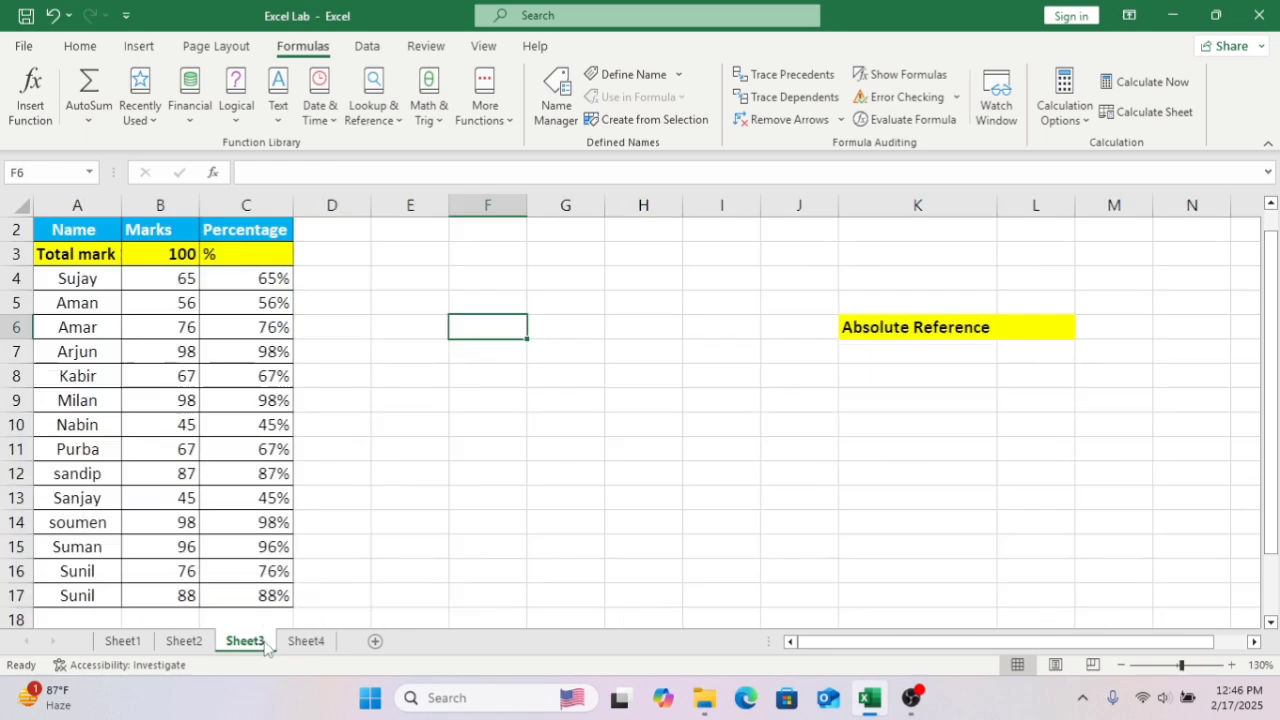
pyautogui.click(300, 644)
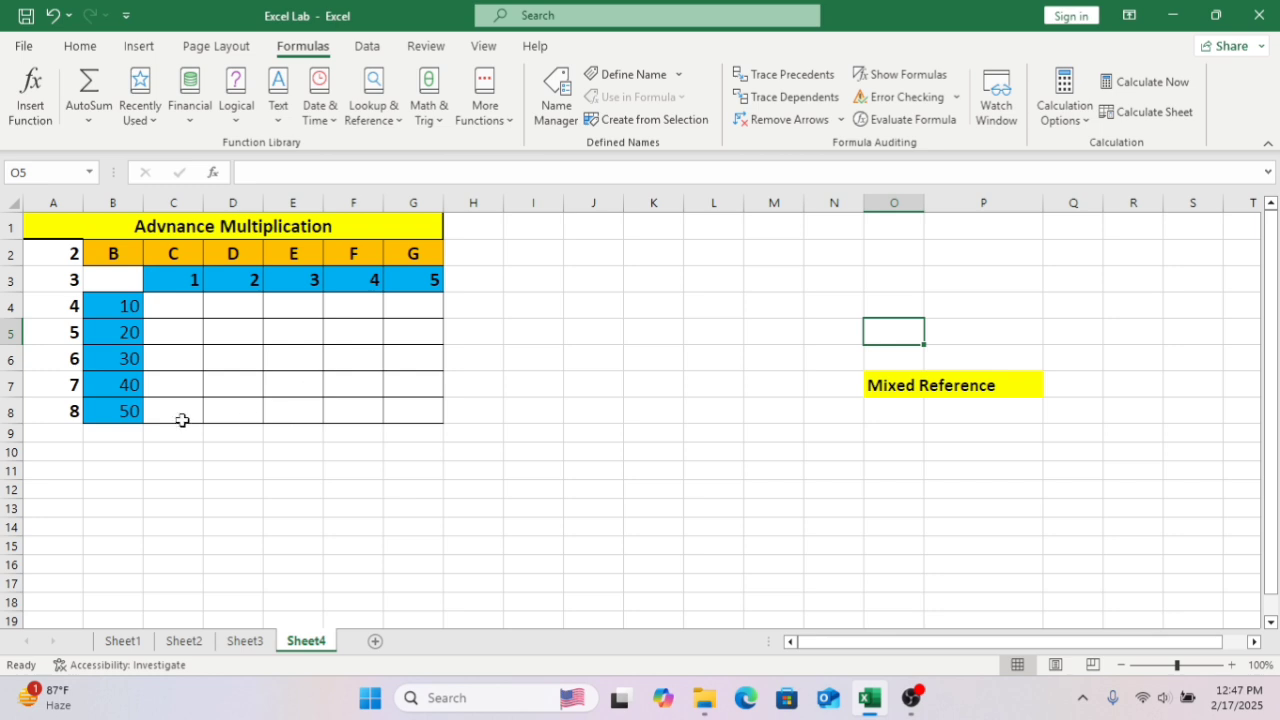
# Enter the formula =B4*C3 in cell C4 and fill it down through C8.
pyautogui.click(231, 420)
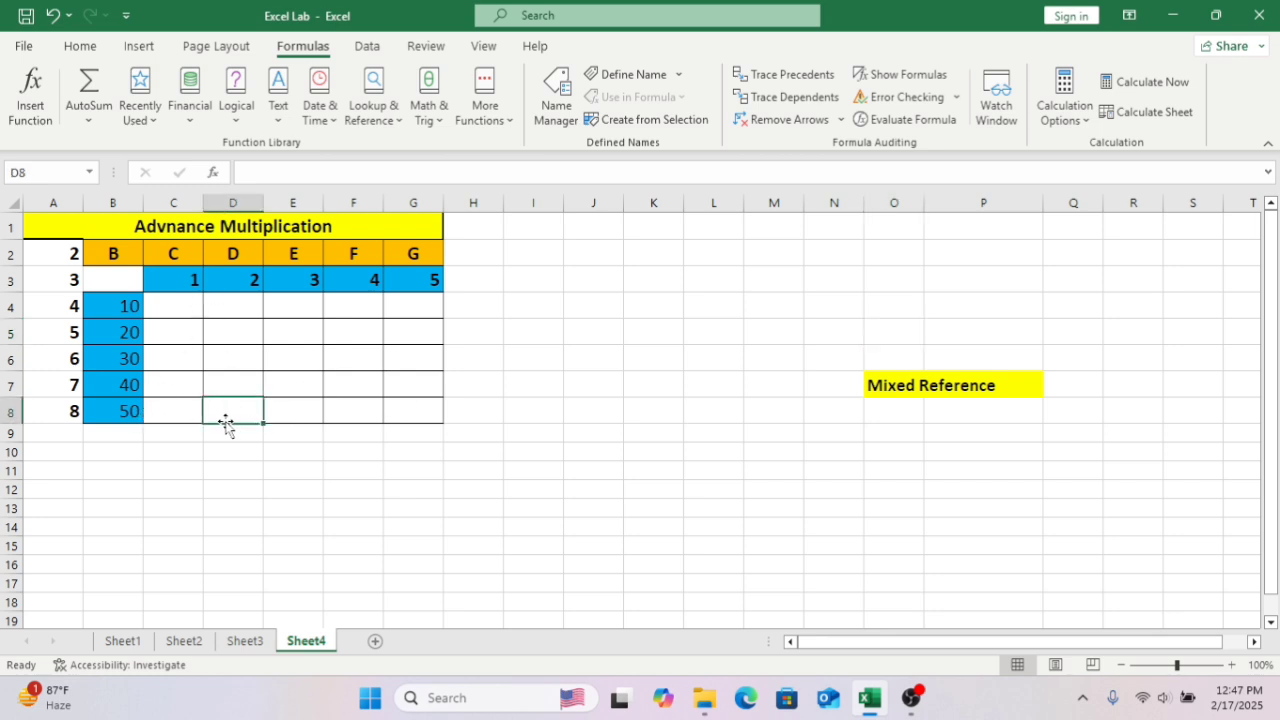
pyautogui.click(175, 409)
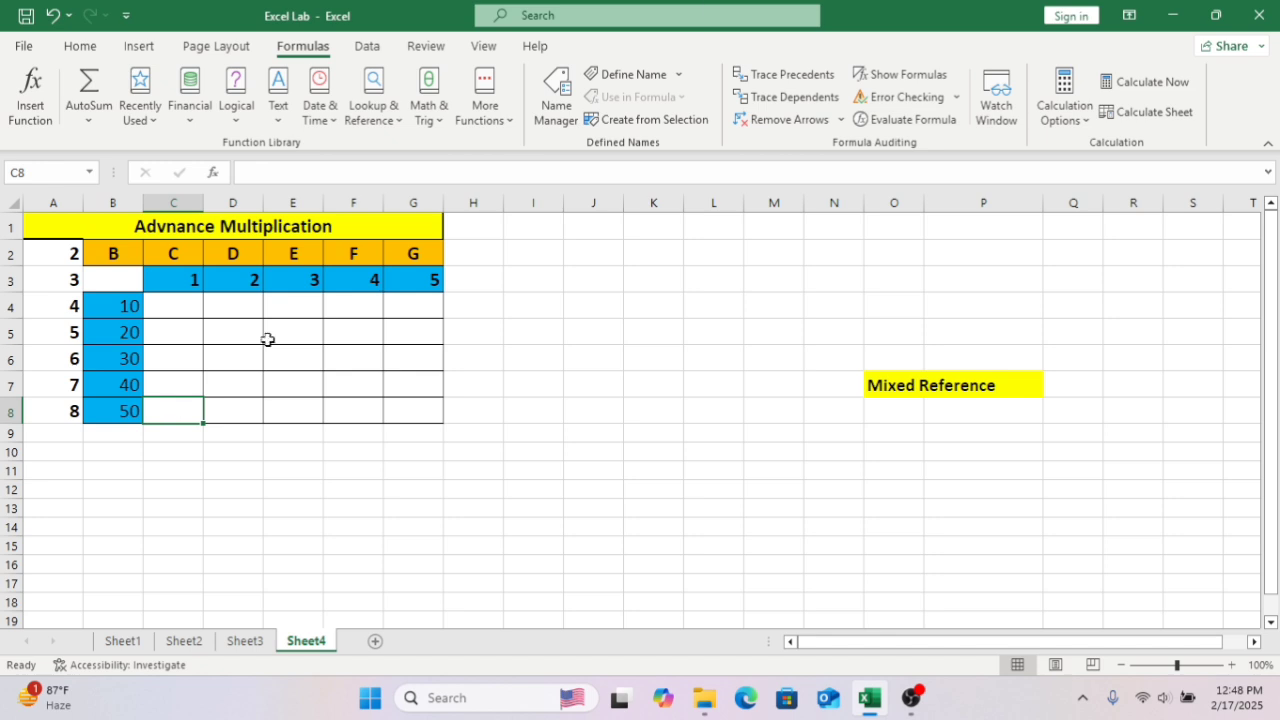
pyautogui.click(176, 303)
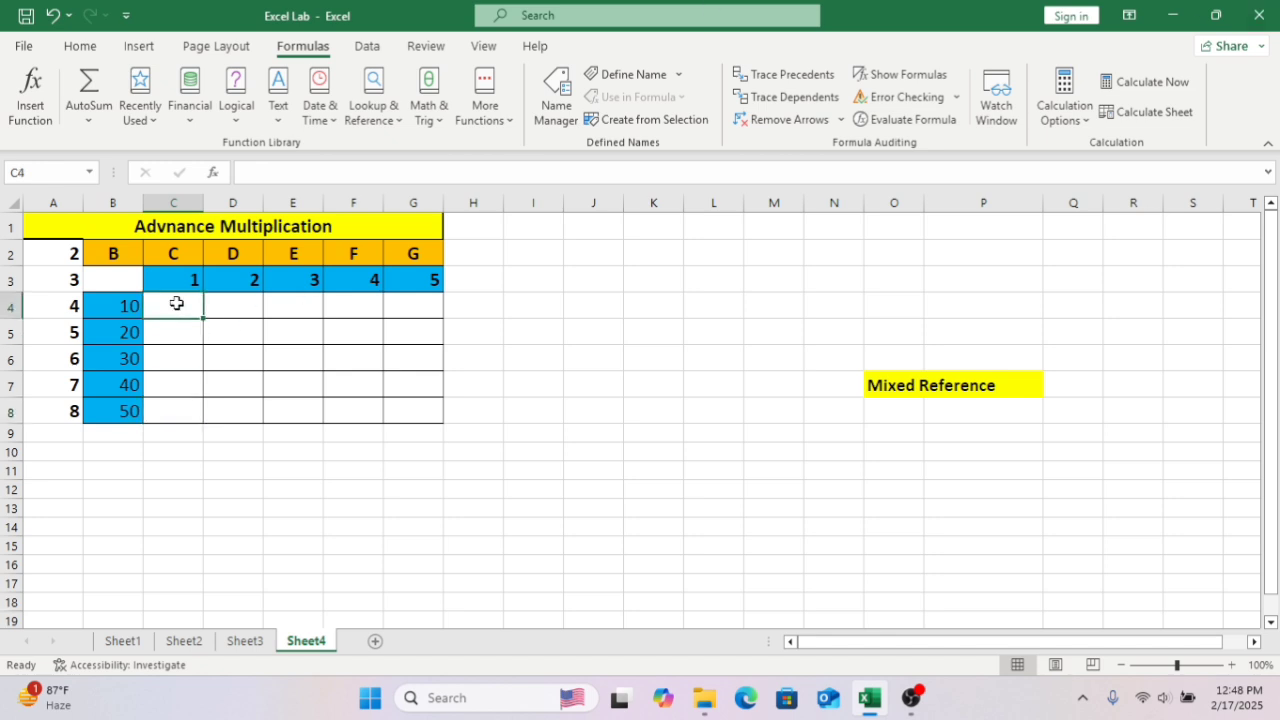
pyautogui.write('=')
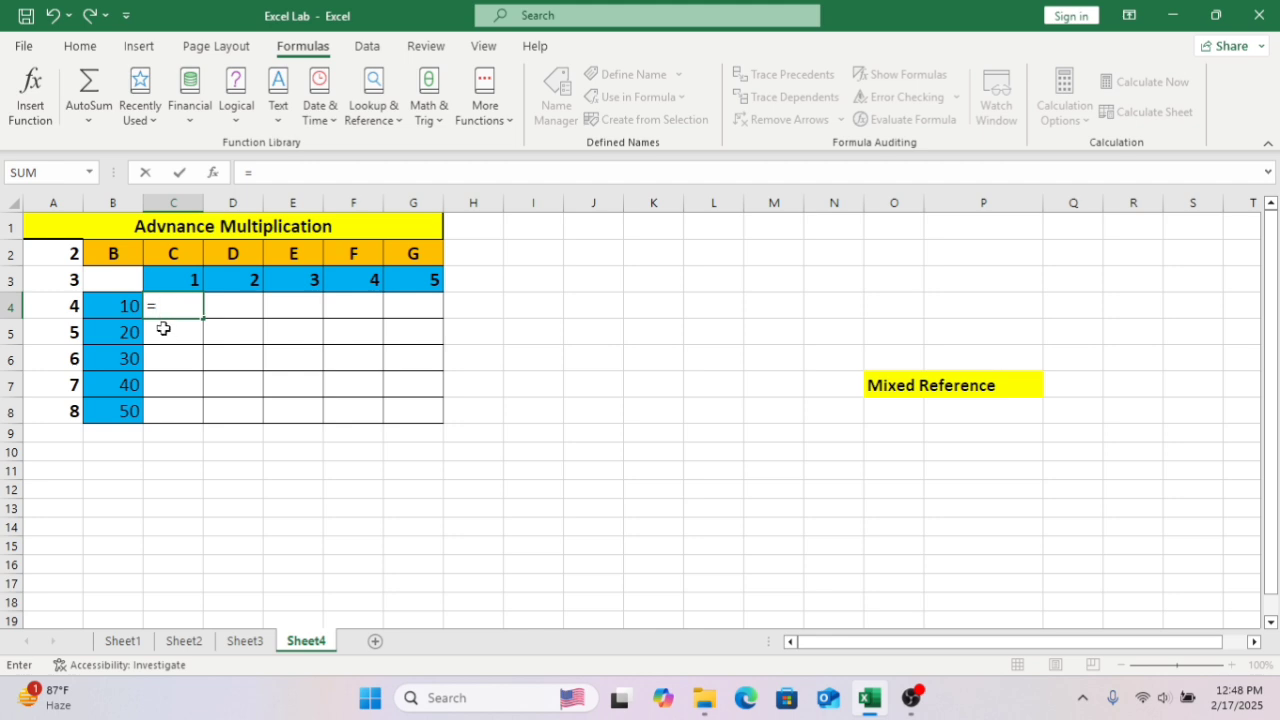
pyautogui.click(107, 311)
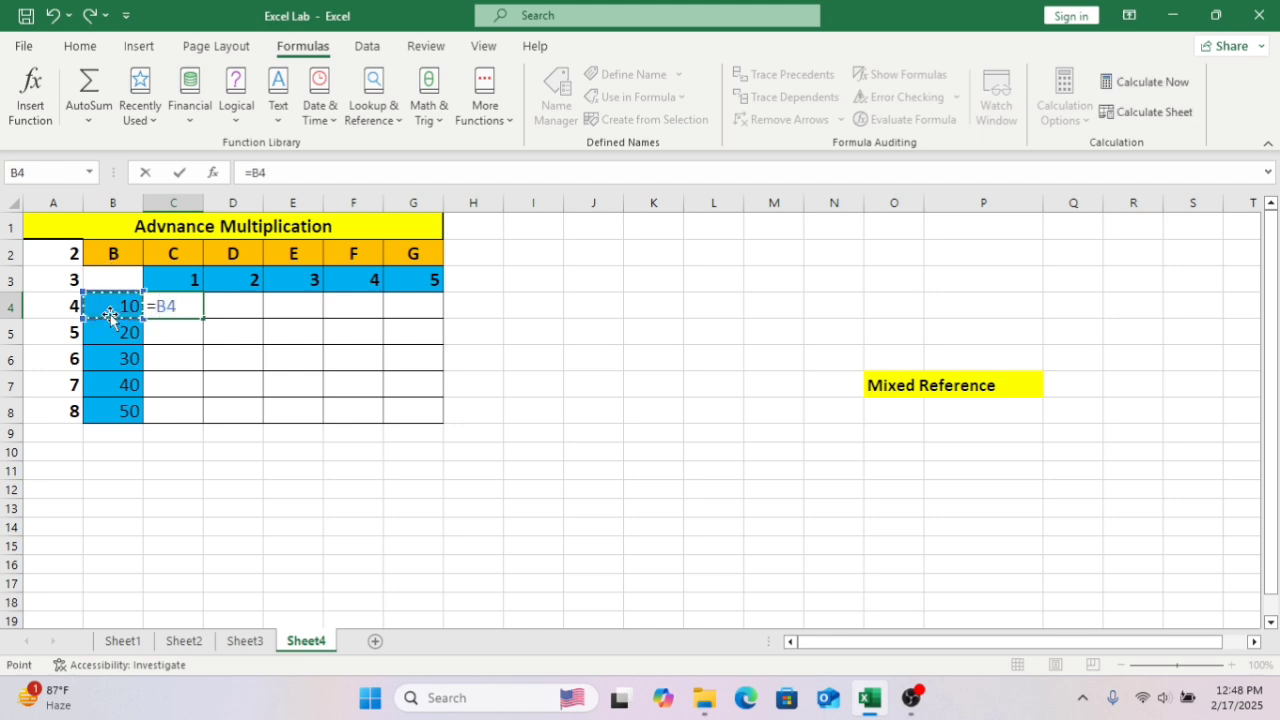
pyautogui.write('*')
pyautogui.click(160, 273)
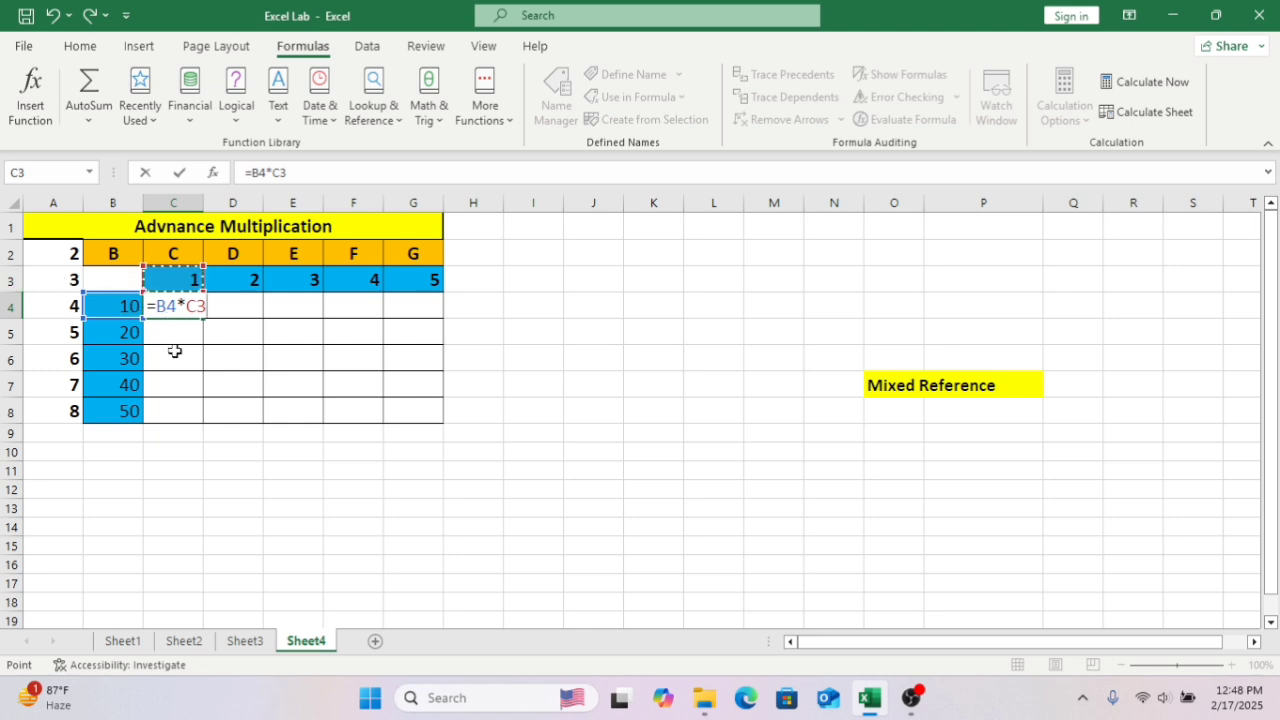
pyautogui.press('Return')
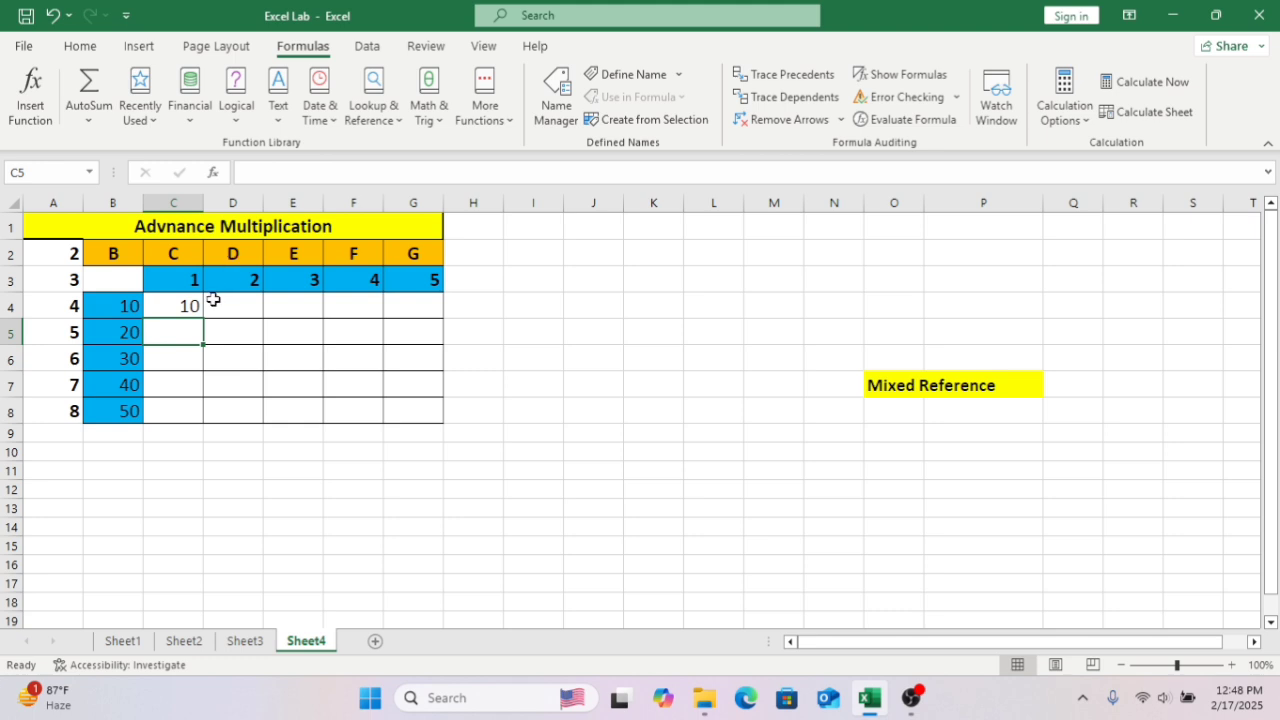
pyautogui.click(181, 307)
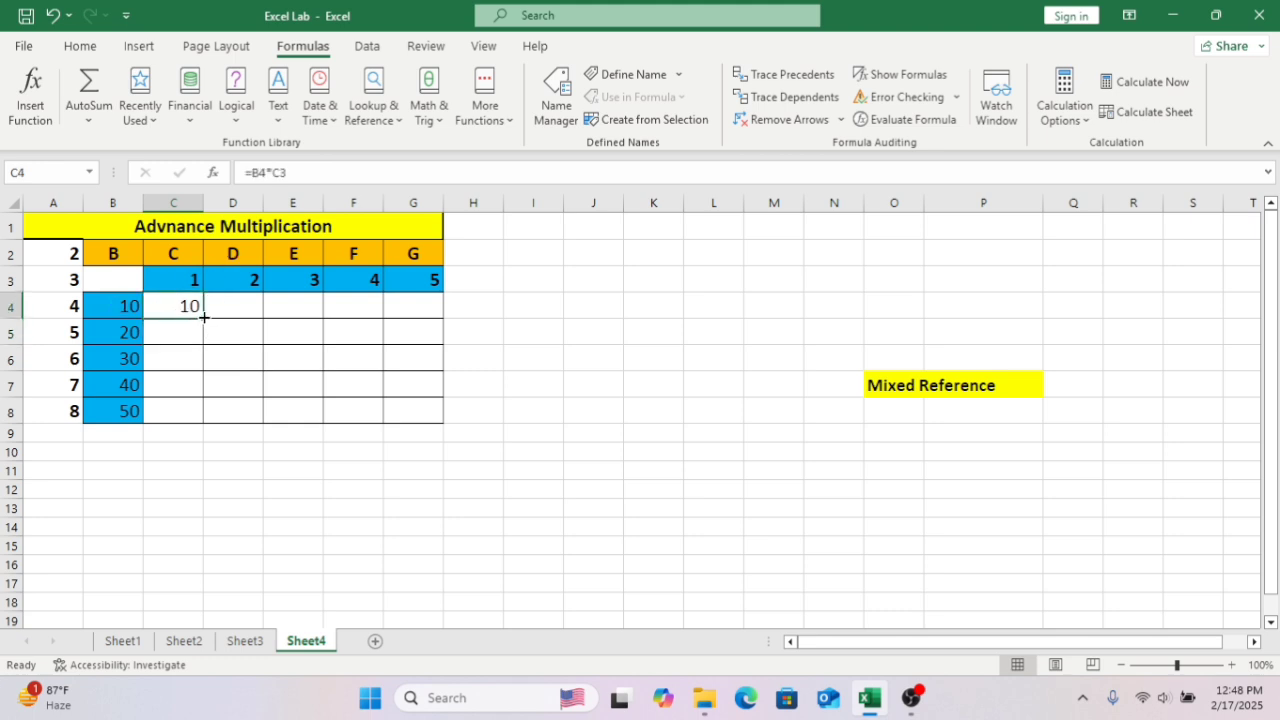
pyautogui.moveTo(203, 317); pyautogui.dragTo(202, 426)
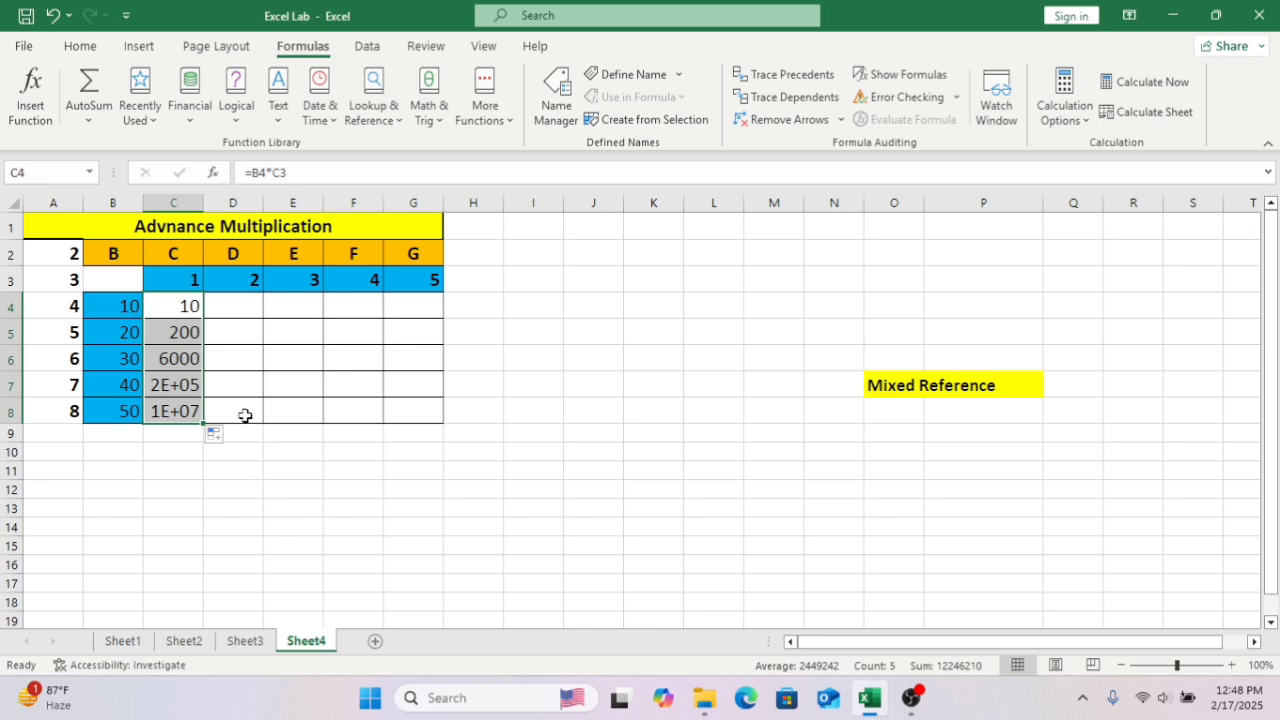
# Examine the formulas in C4, C5 and C6 to see which cells each copied formula references.
pyautogui.doubleClick(184, 333)
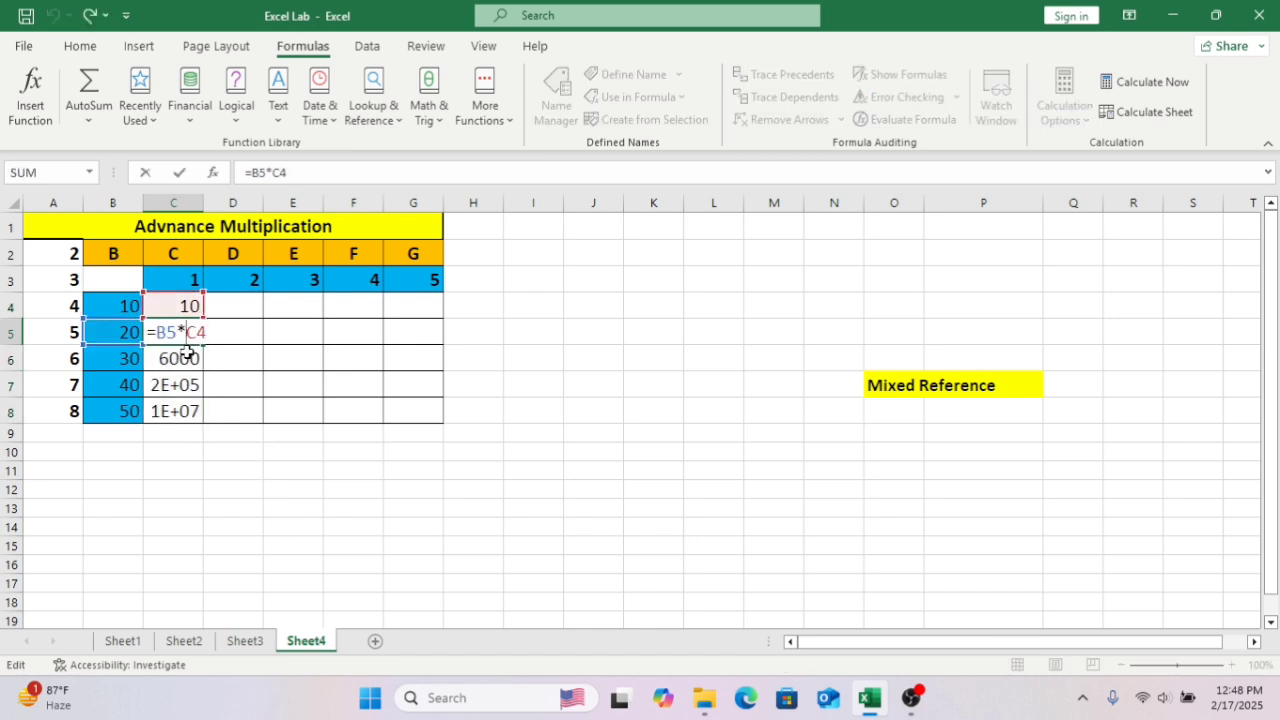
pyautogui.click(185, 332)
pyautogui.click(283, 333)
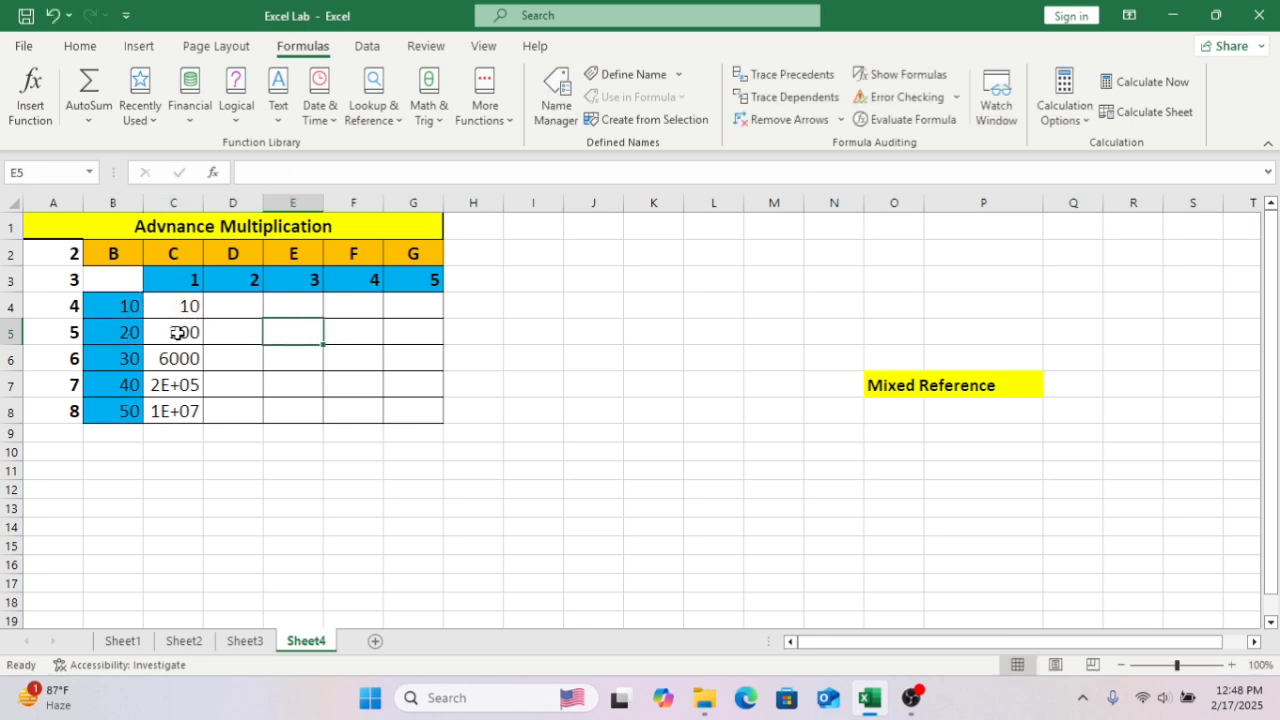
pyautogui.click(122, 361)
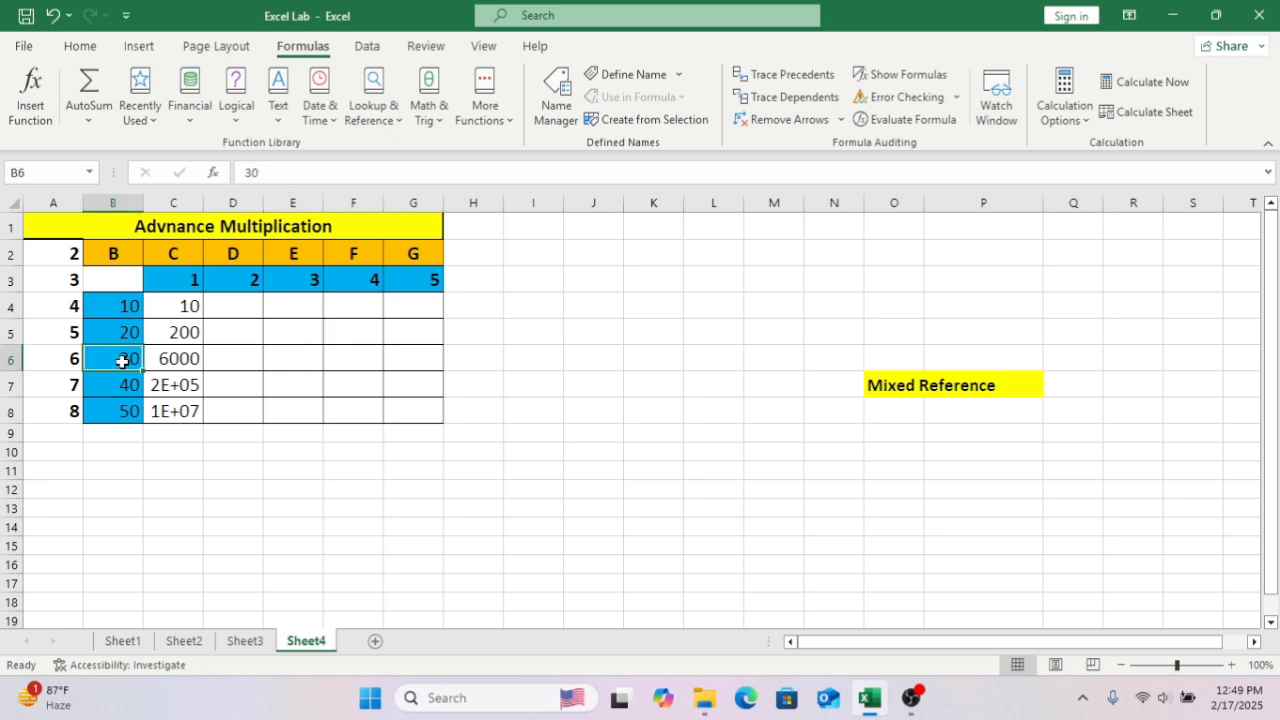
pyautogui.click(177, 331)
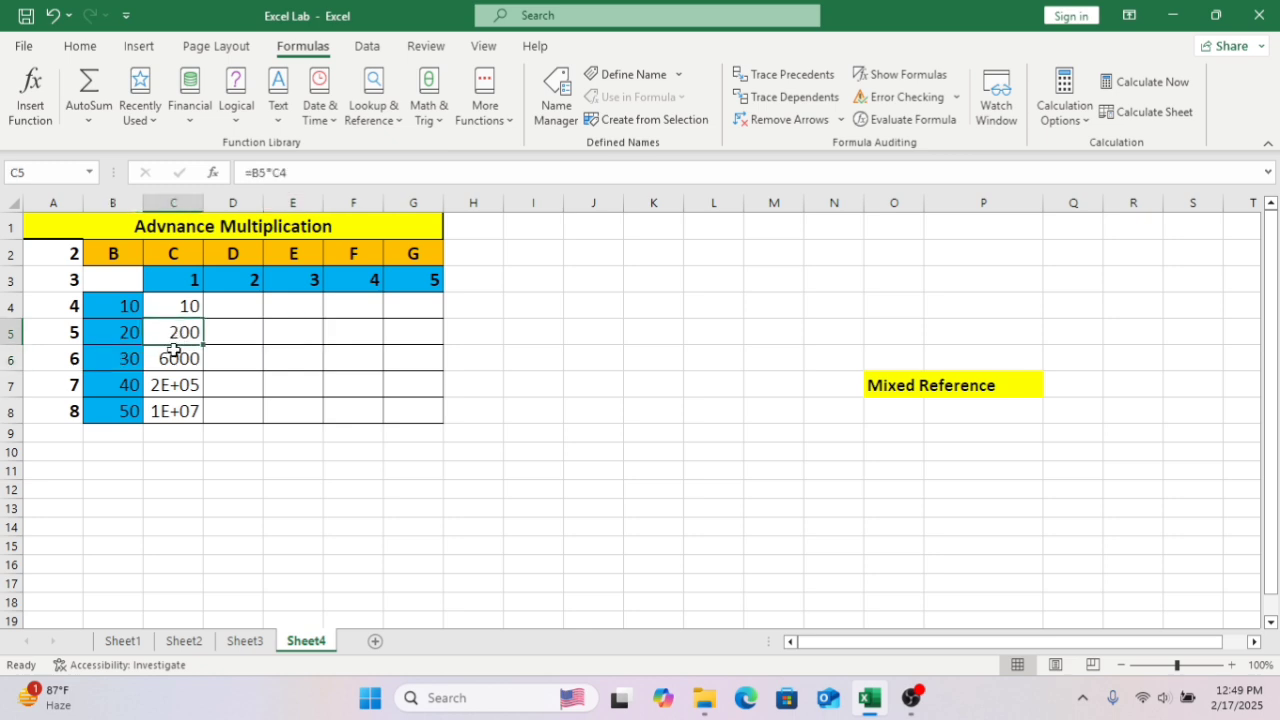
pyautogui.click(174, 363)
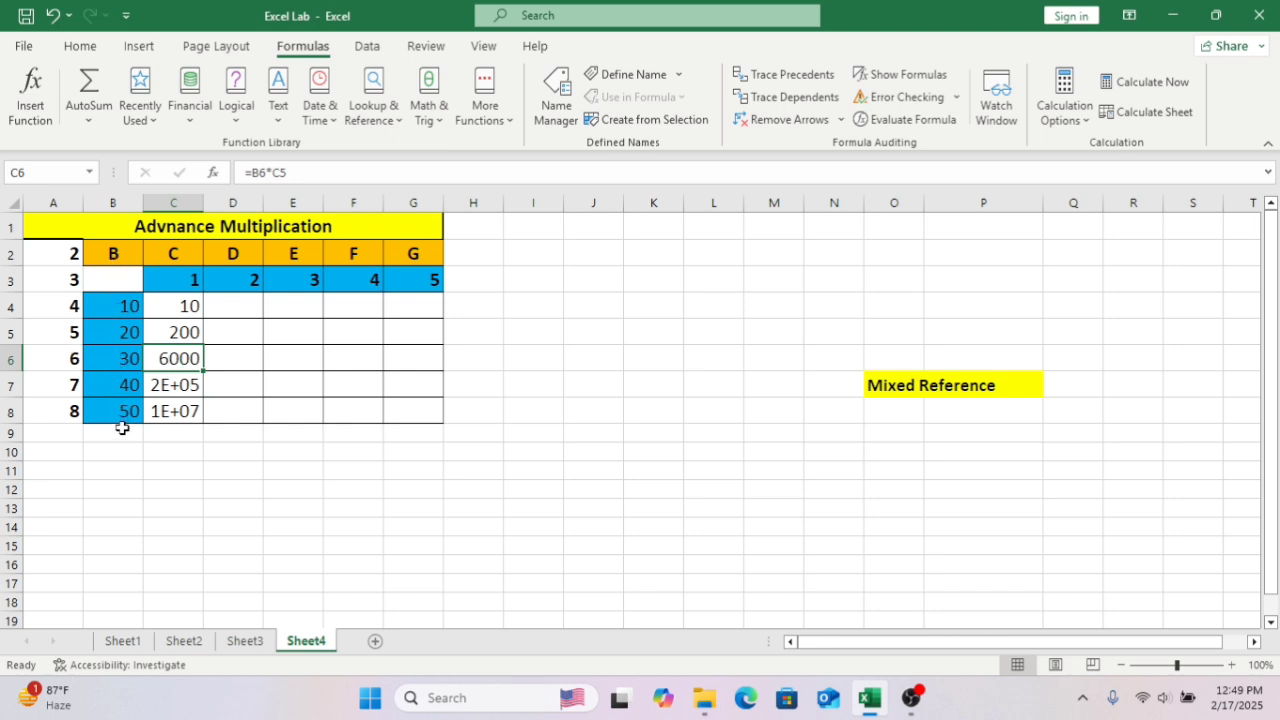
pyautogui.doubleClick(178, 306)
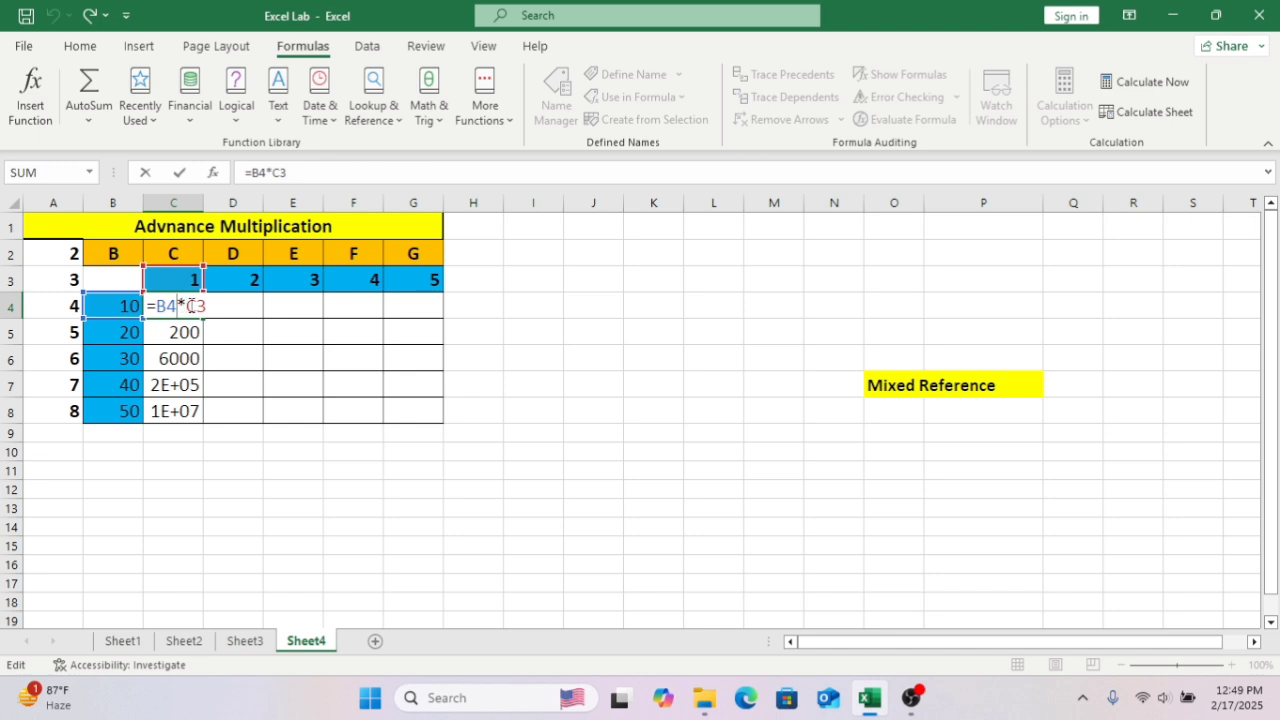
pyautogui.press('Return')
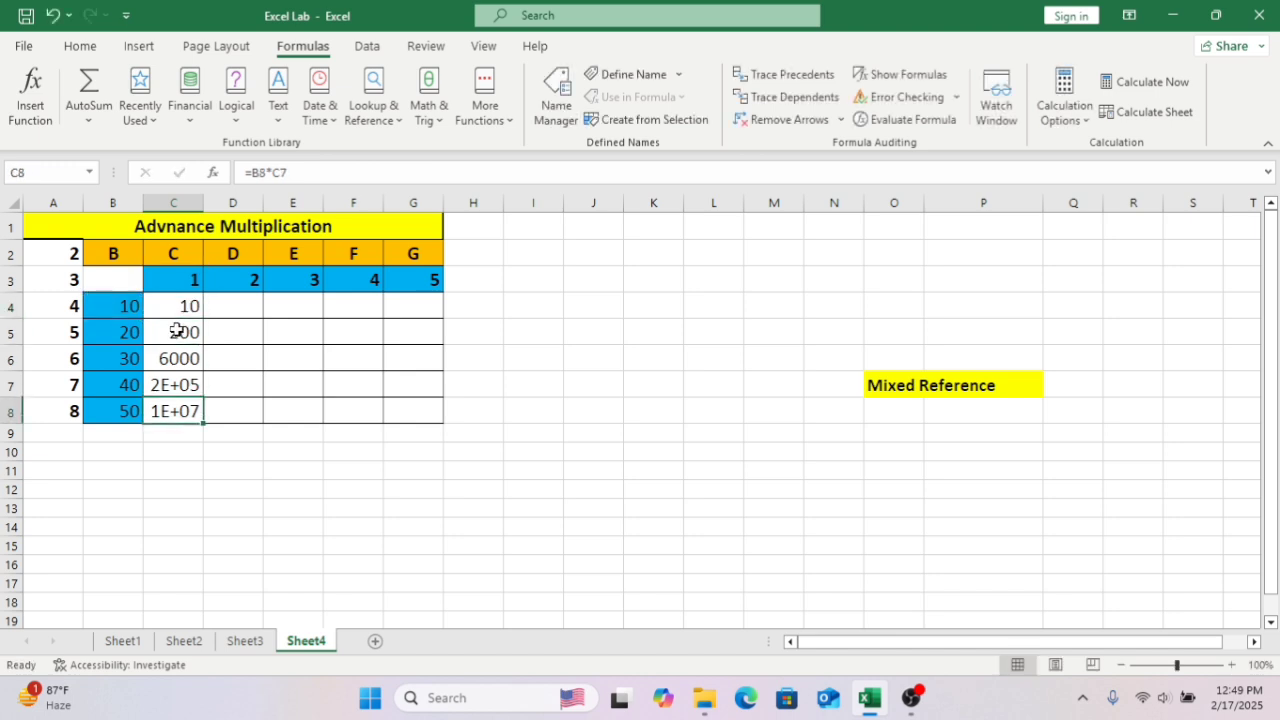
pyautogui.doubleClick(184, 332)
pyautogui.press('Return')
pyautogui.doubleClick(183, 356)
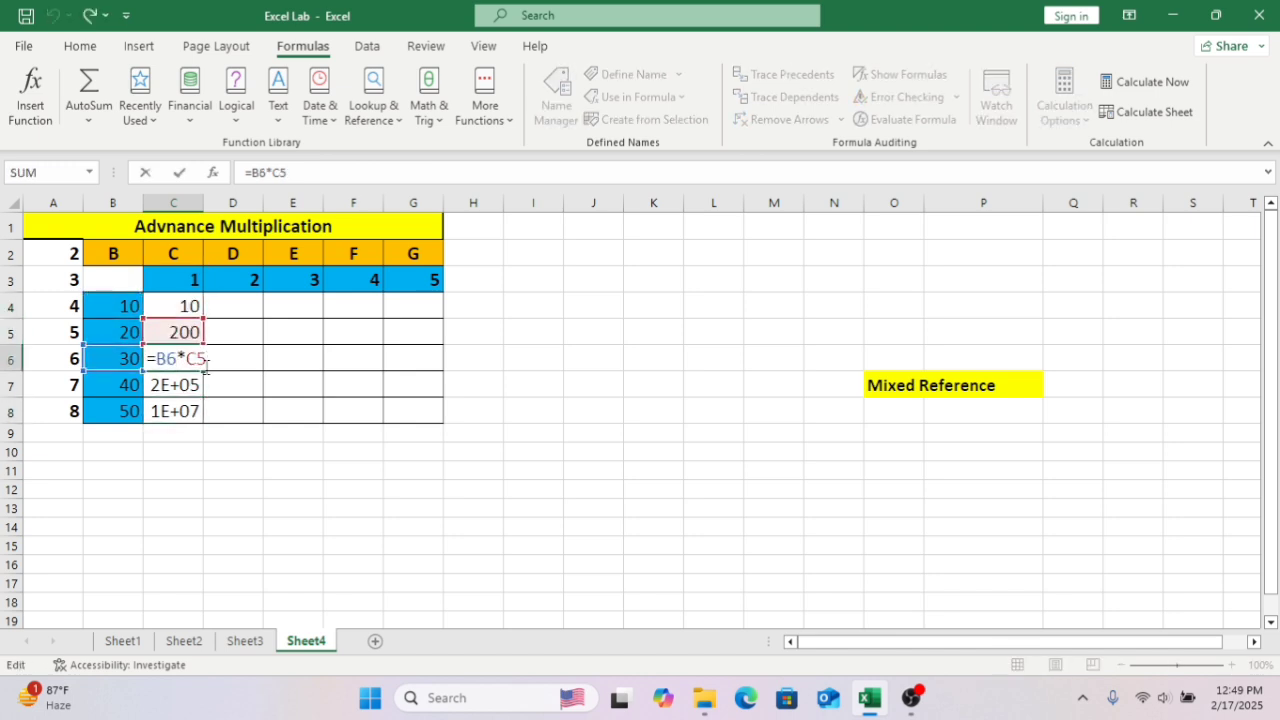
pyautogui.click(185, 306)
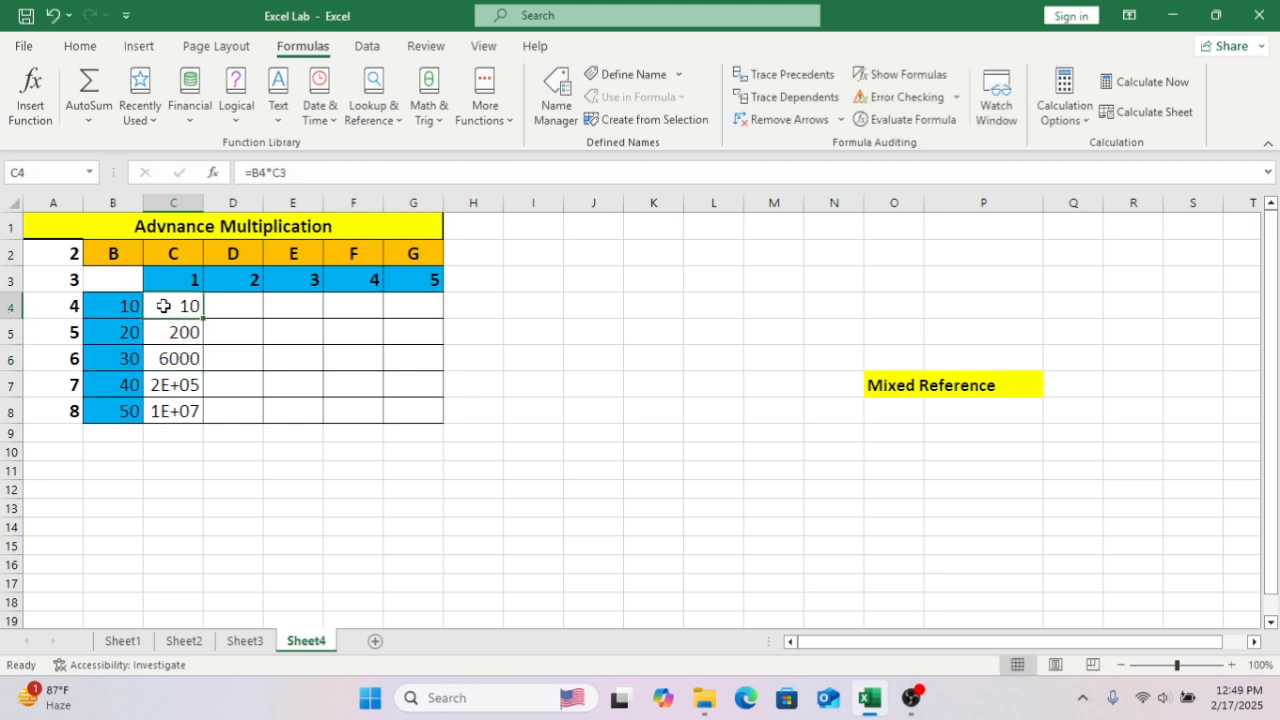
# Make the C3 reference in cell C4 absolute, giving =B4*$C$3, and refill the formula down through C8.
pyautogui.doubleClick(163, 306)
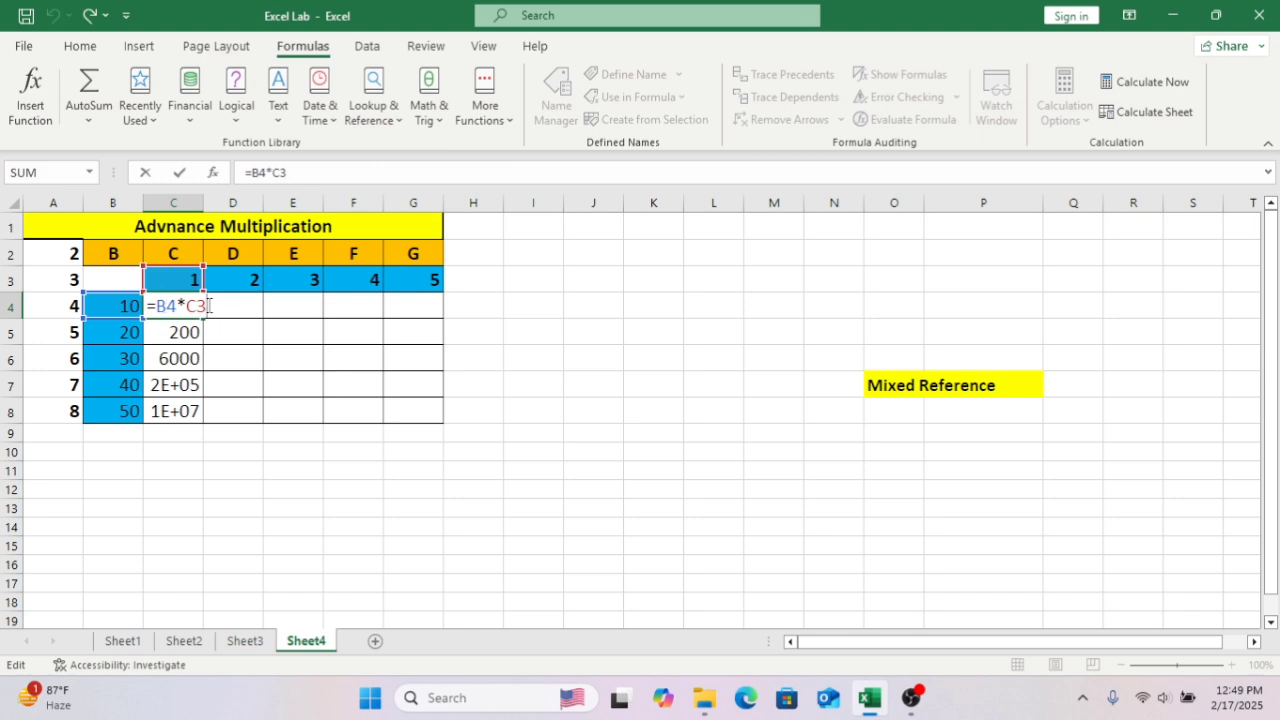
pyautogui.press('F4')
pyautogui.press('Return')
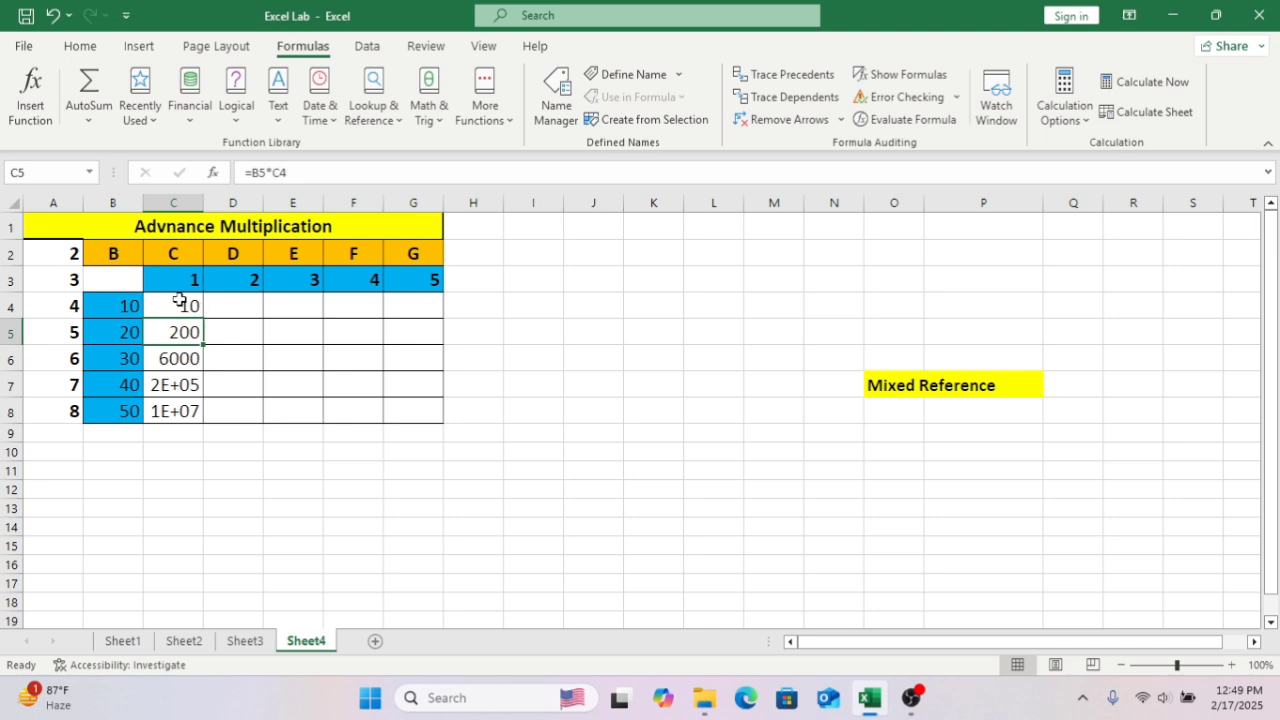
pyautogui.click(178, 299)
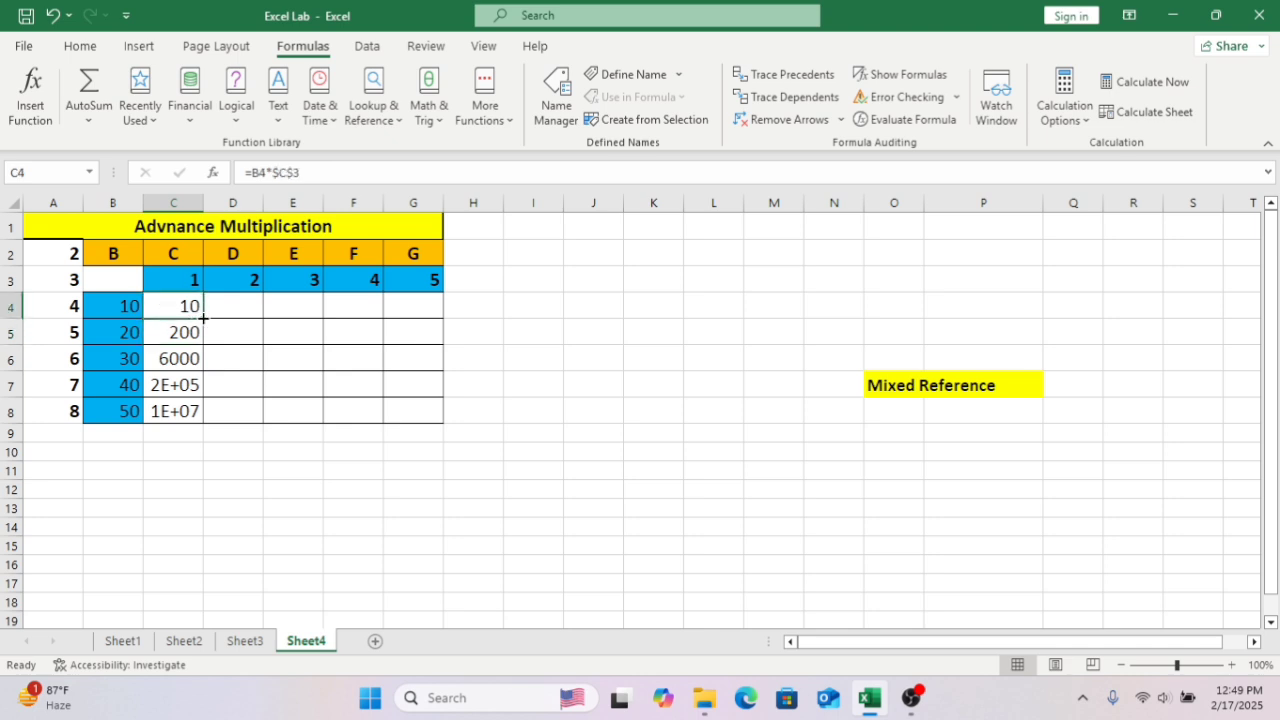
pyautogui.moveTo(203, 318); pyautogui.dragTo(204, 423)
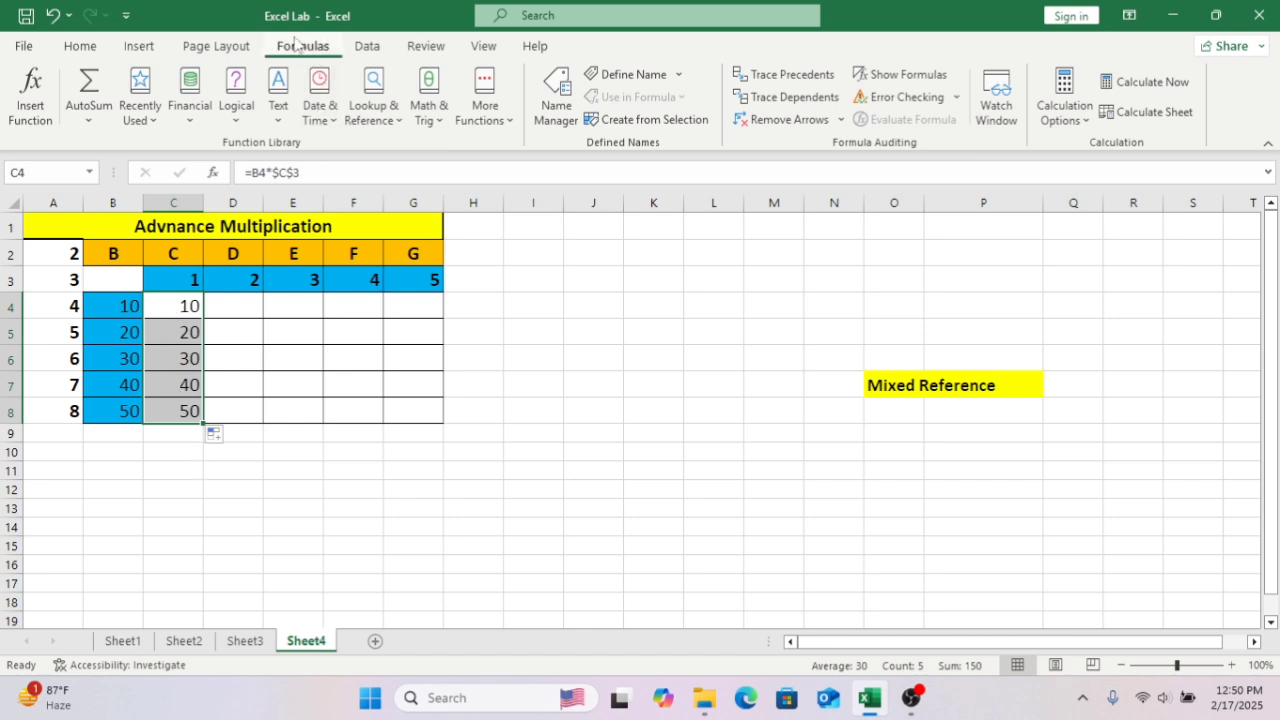
# Display the sheet's formulas to inspect the references in C4:C8, and switch back to showing values.
pyautogui.click(905, 75)
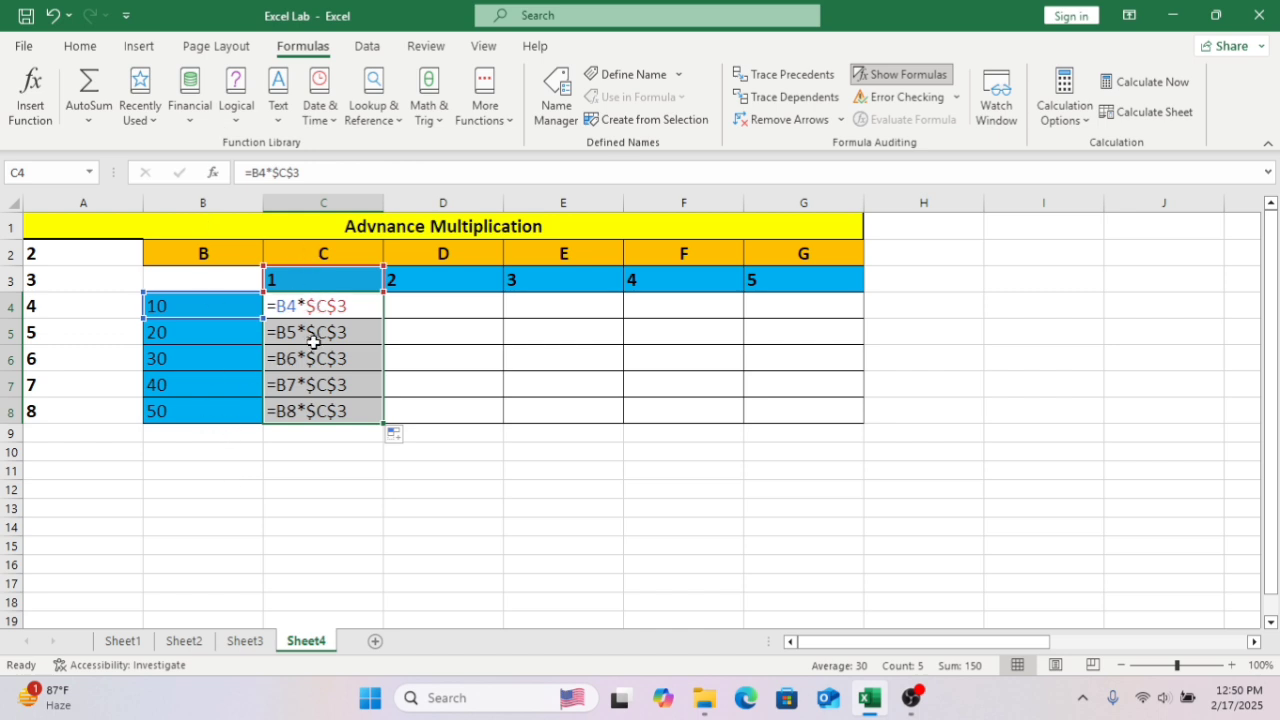
pyautogui.click(322, 287)
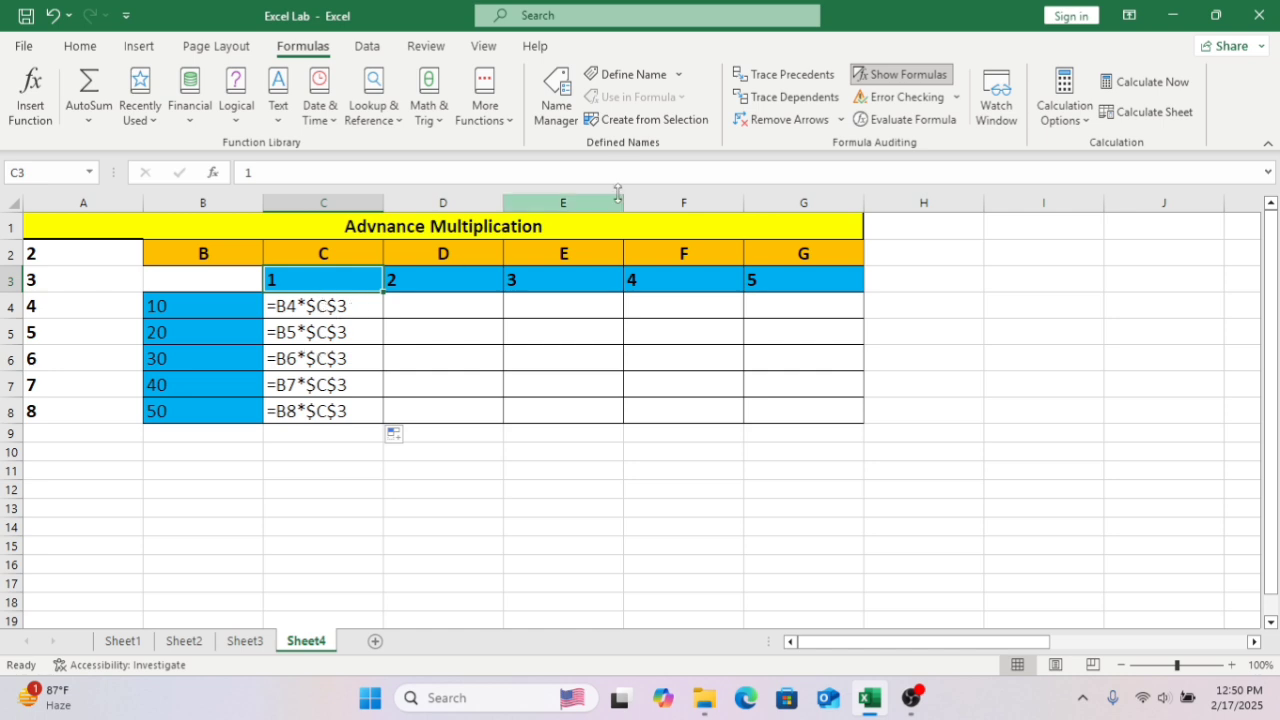
pyautogui.click(909, 75)
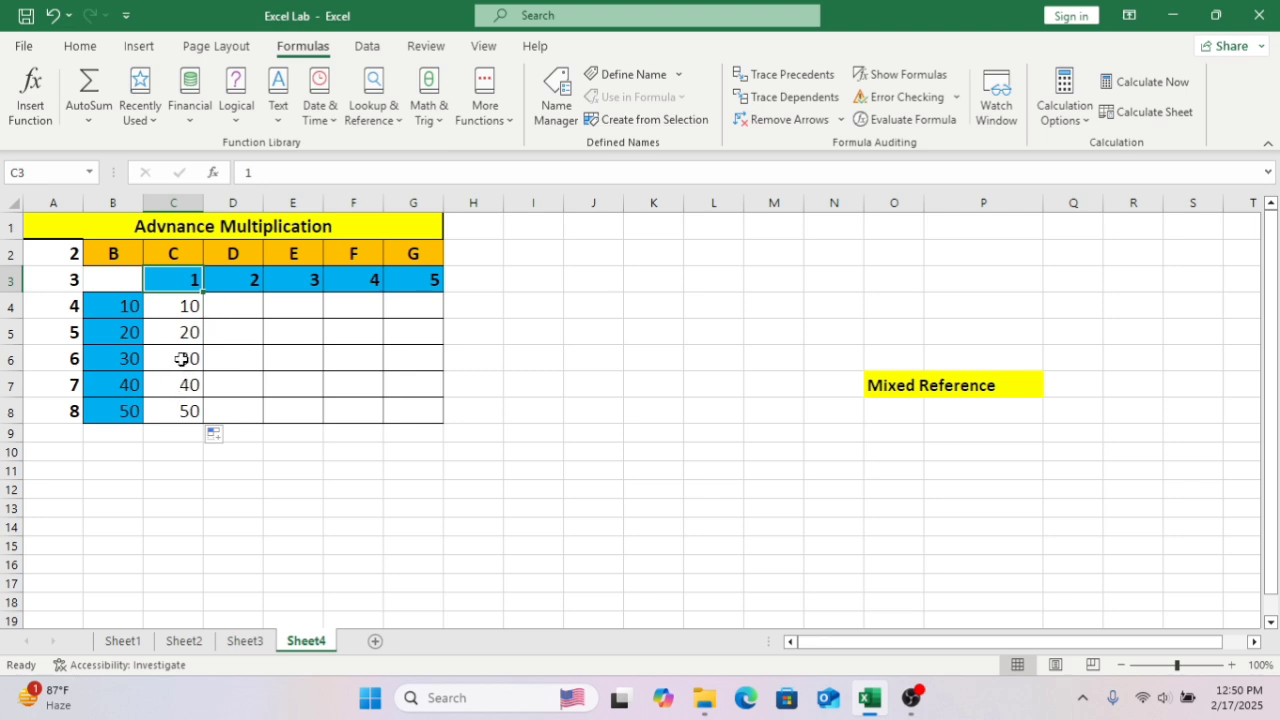
# Fill the C4:C8 formulas across through column G and check the products against their row and column headers.
pyautogui.moveTo(178, 310); pyautogui.dragTo(430, 423)
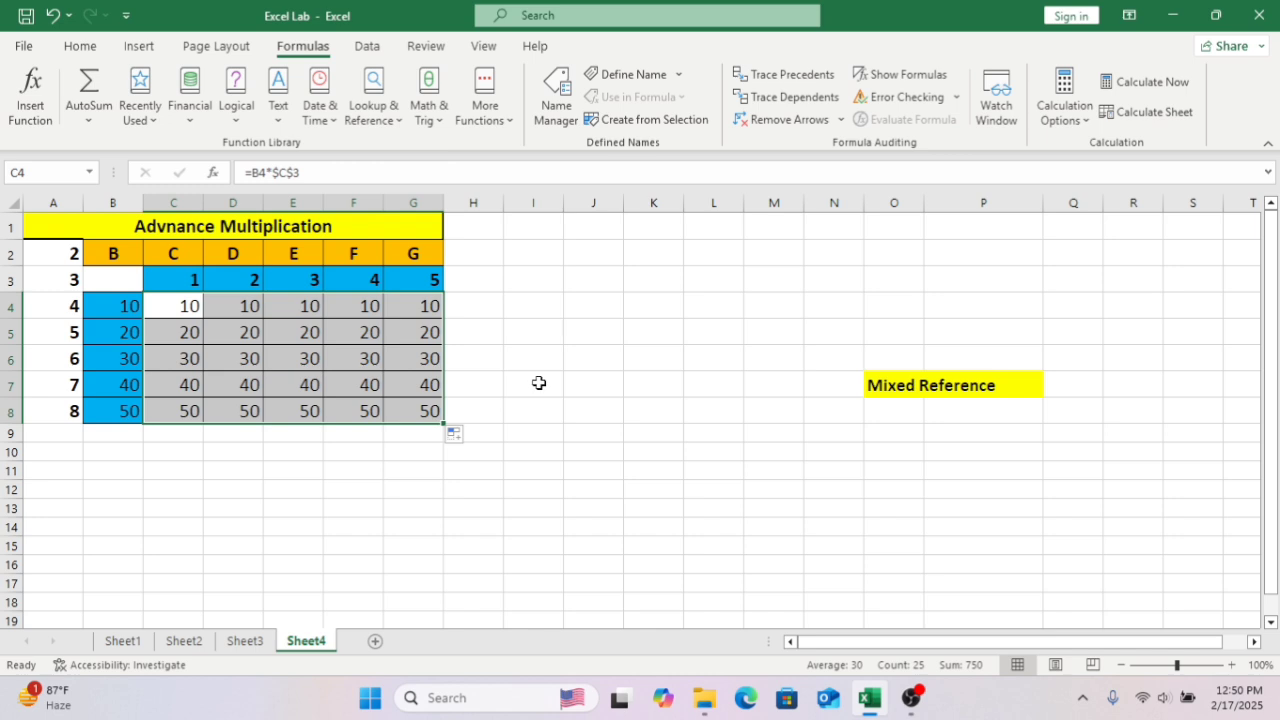
pyautogui.click(128, 416)
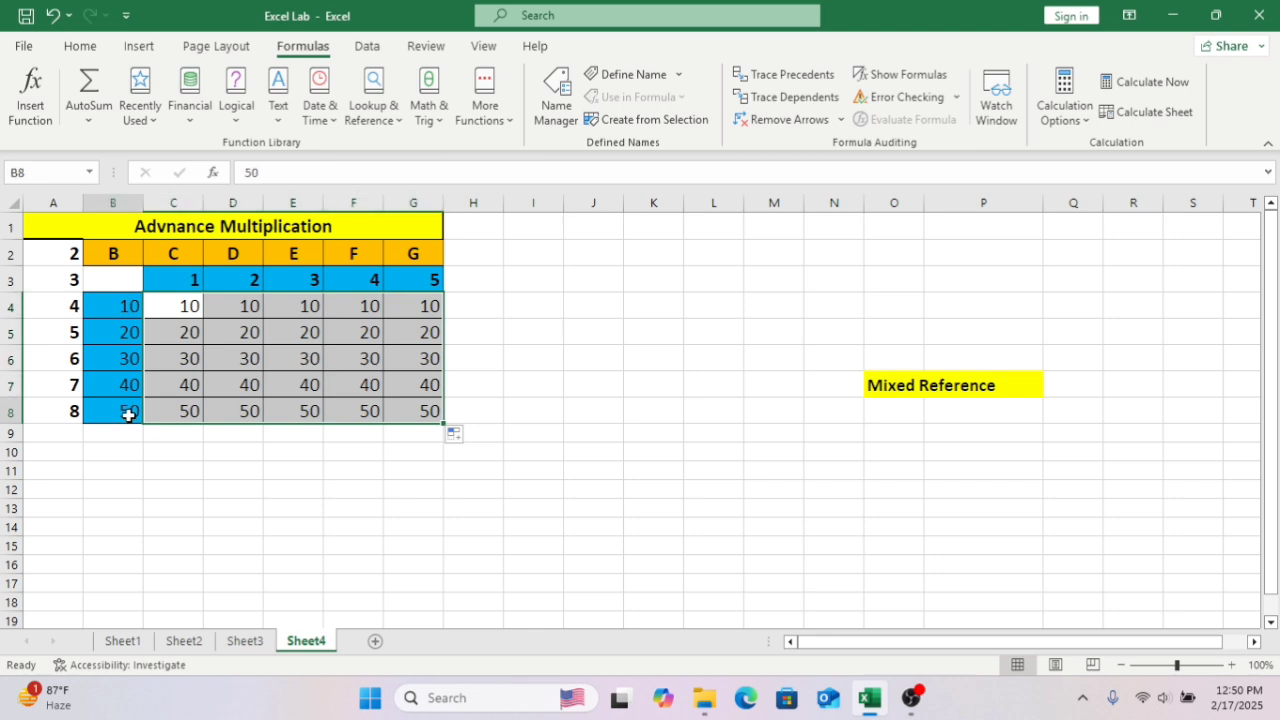
pyautogui.click(365, 276)
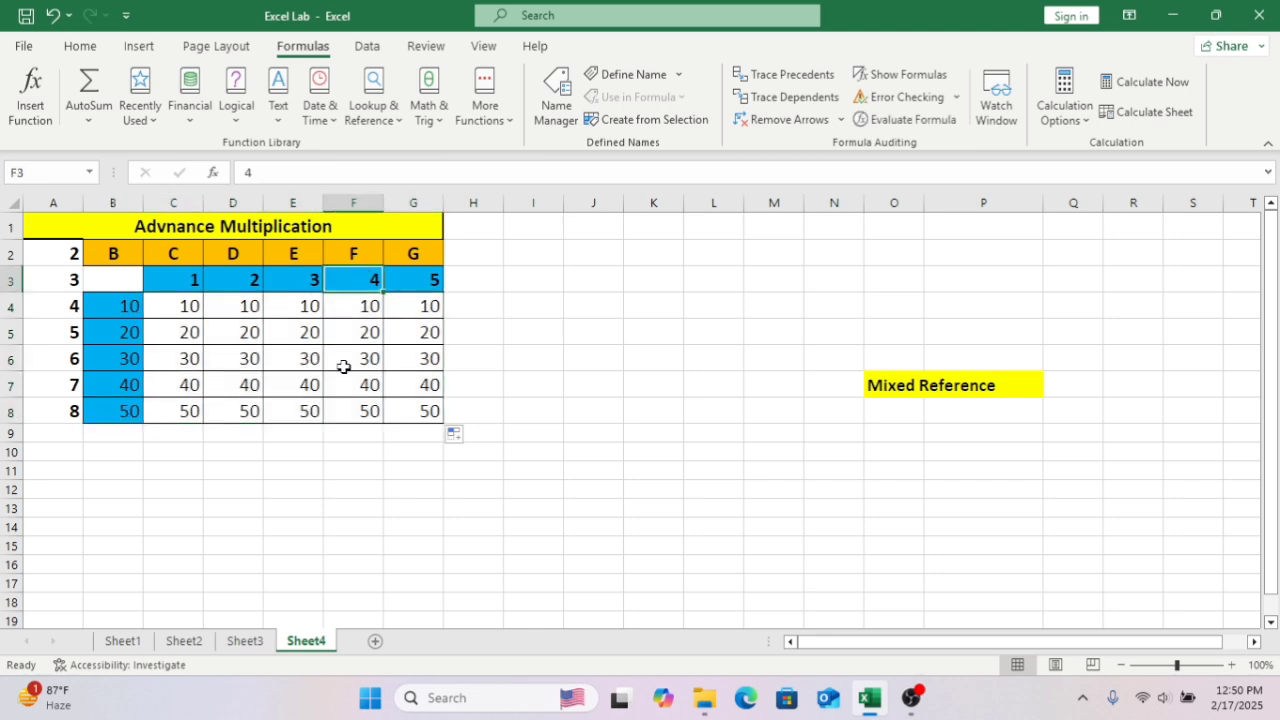
pyautogui.click(357, 416)
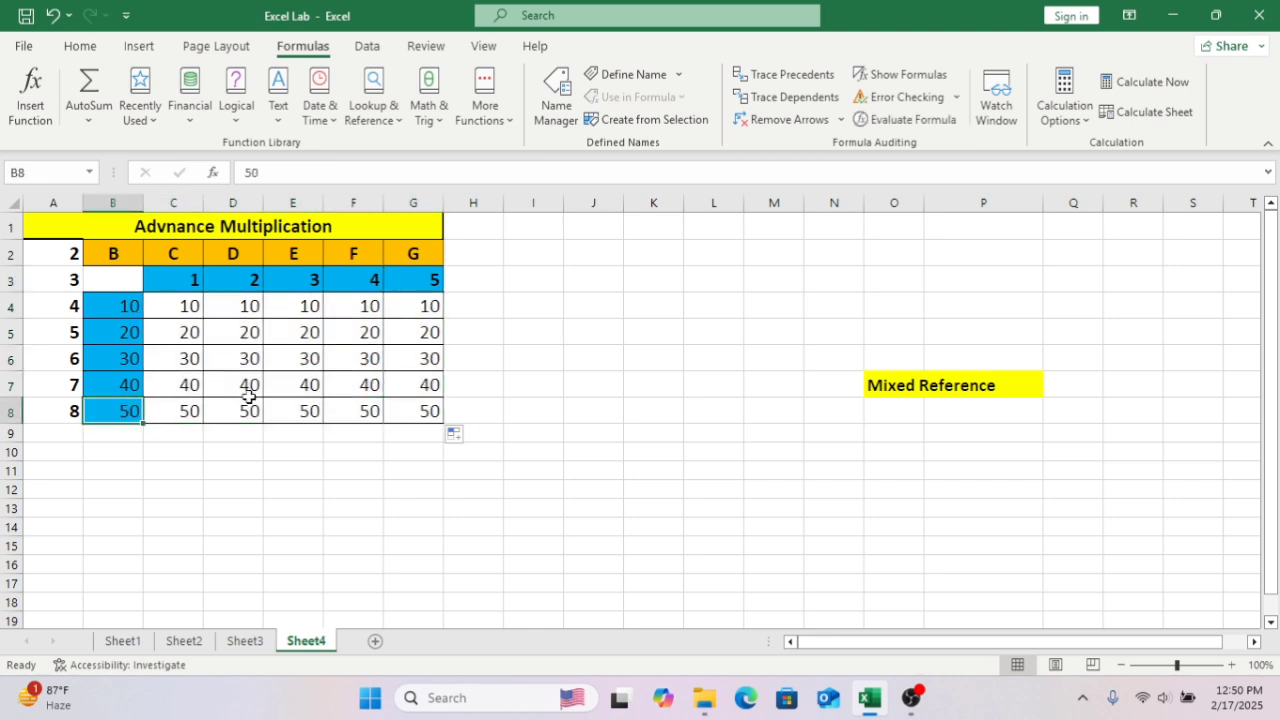
pyautogui.click(297, 280)
pyautogui.click(306, 411)
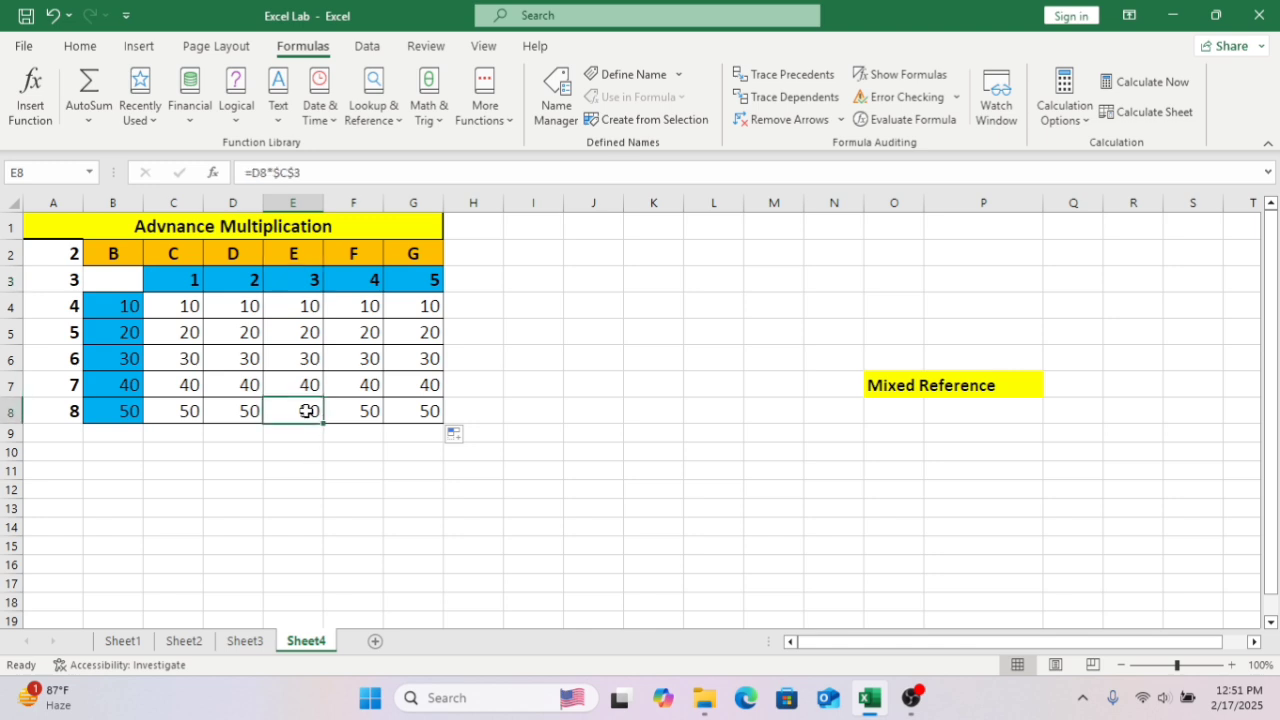
pyautogui.click(128, 388)
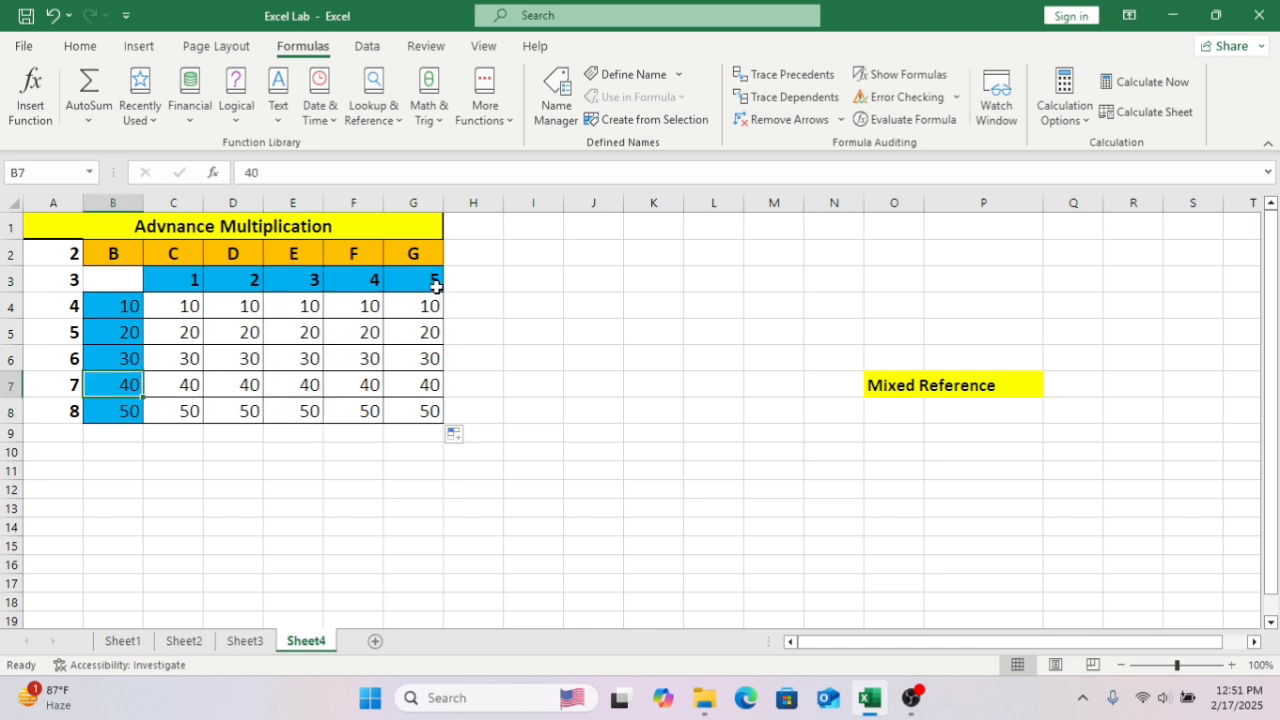
# Compare the products in columns C and G with their column headers in row 3.
pyautogui.click(436, 281)
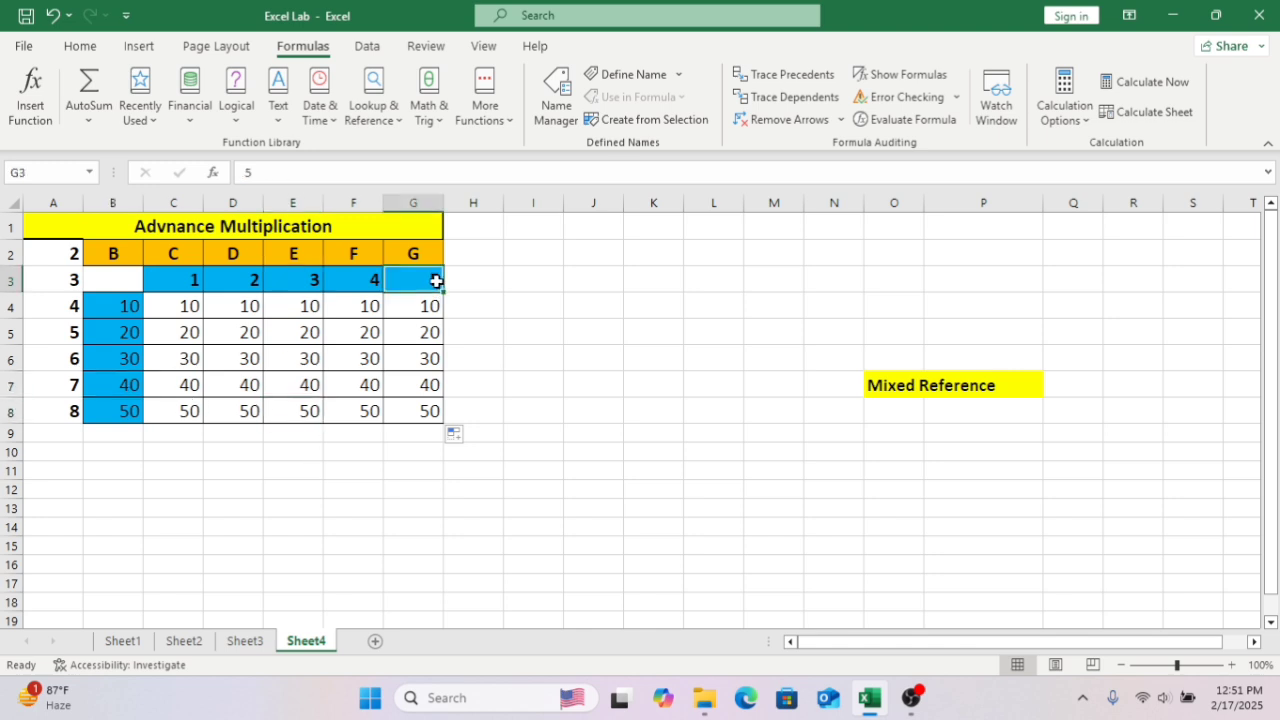
pyautogui.click(430, 390)
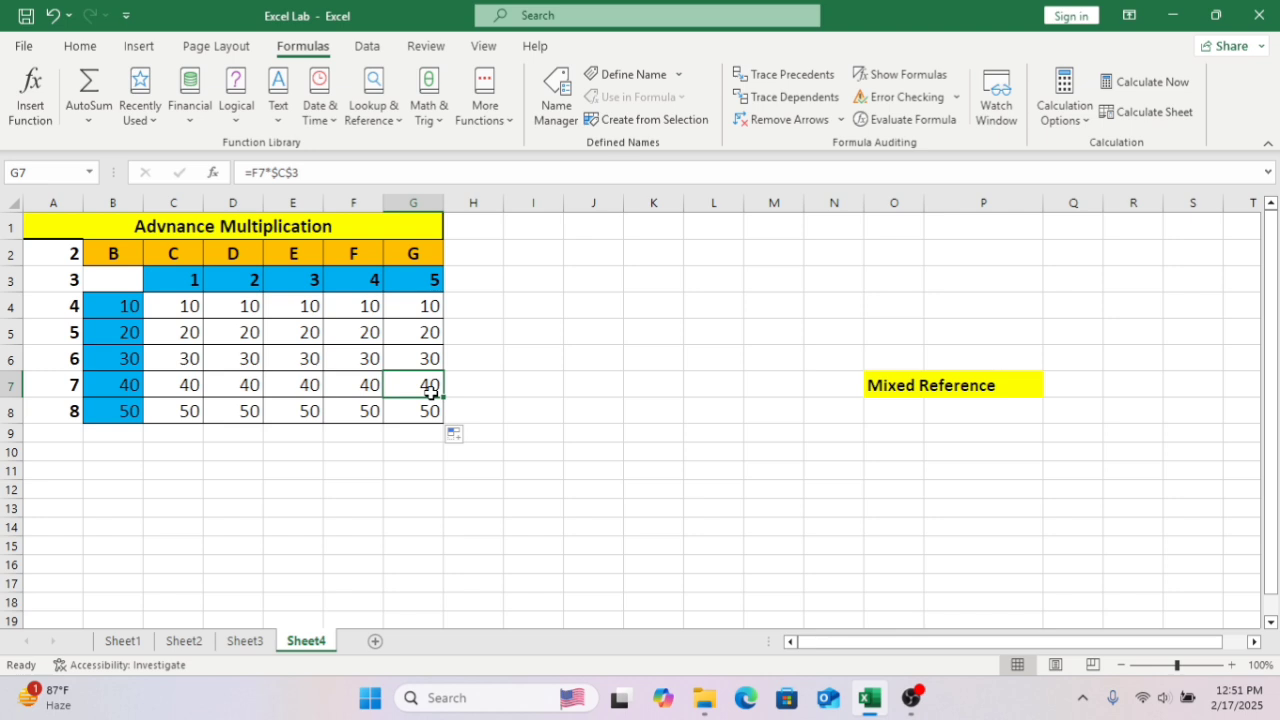
pyautogui.click(175, 217)
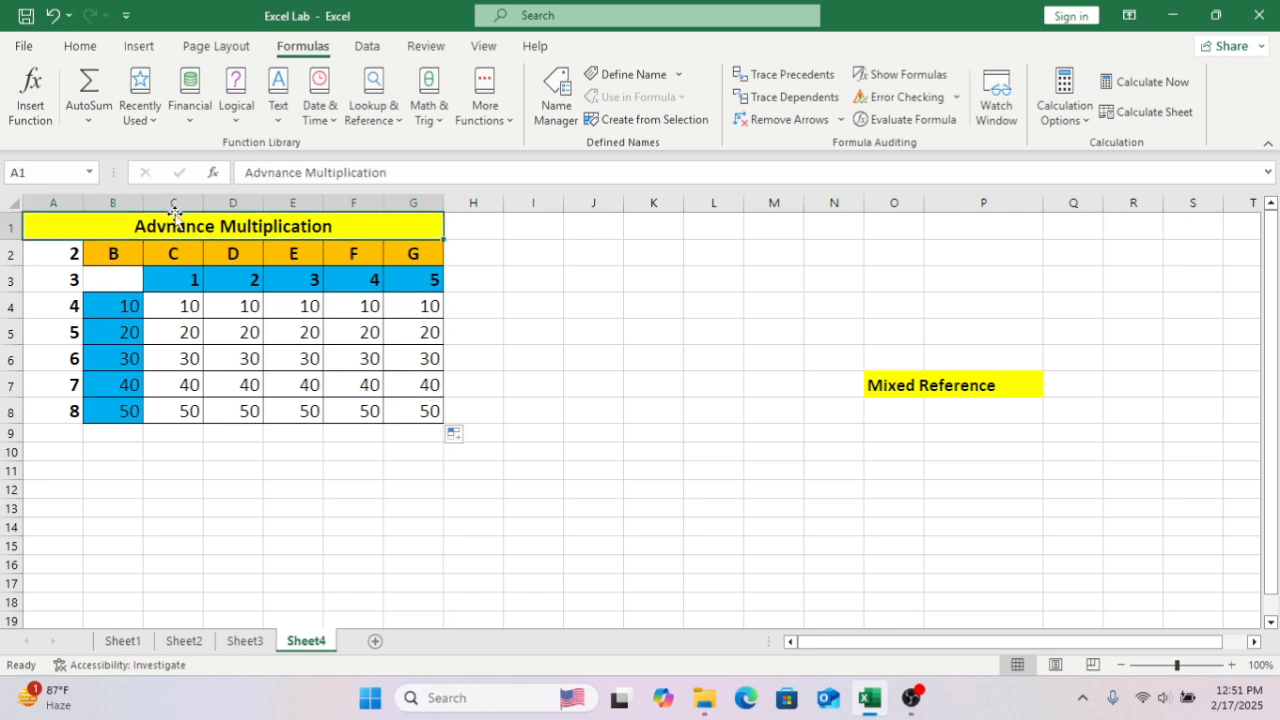
pyautogui.moveTo(189, 279); pyautogui.dragTo(190, 404)
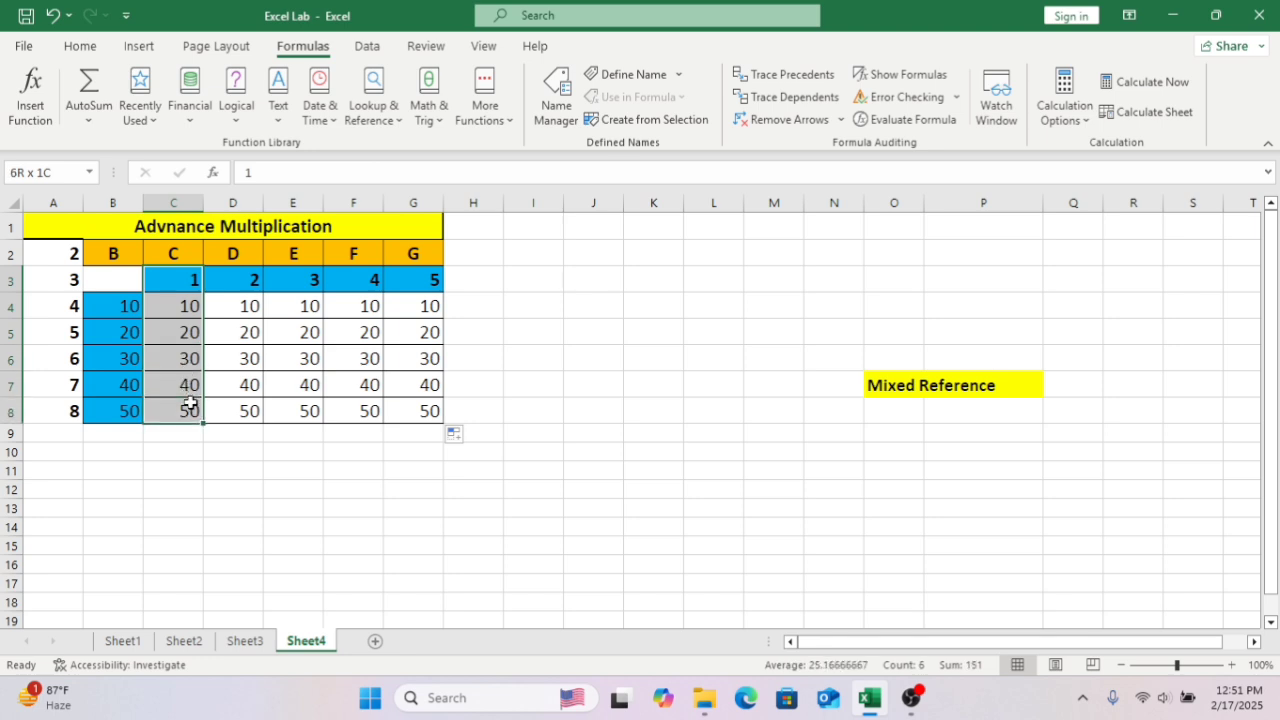
pyautogui.moveTo(415, 305); pyautogui.dragTo(422, 415)
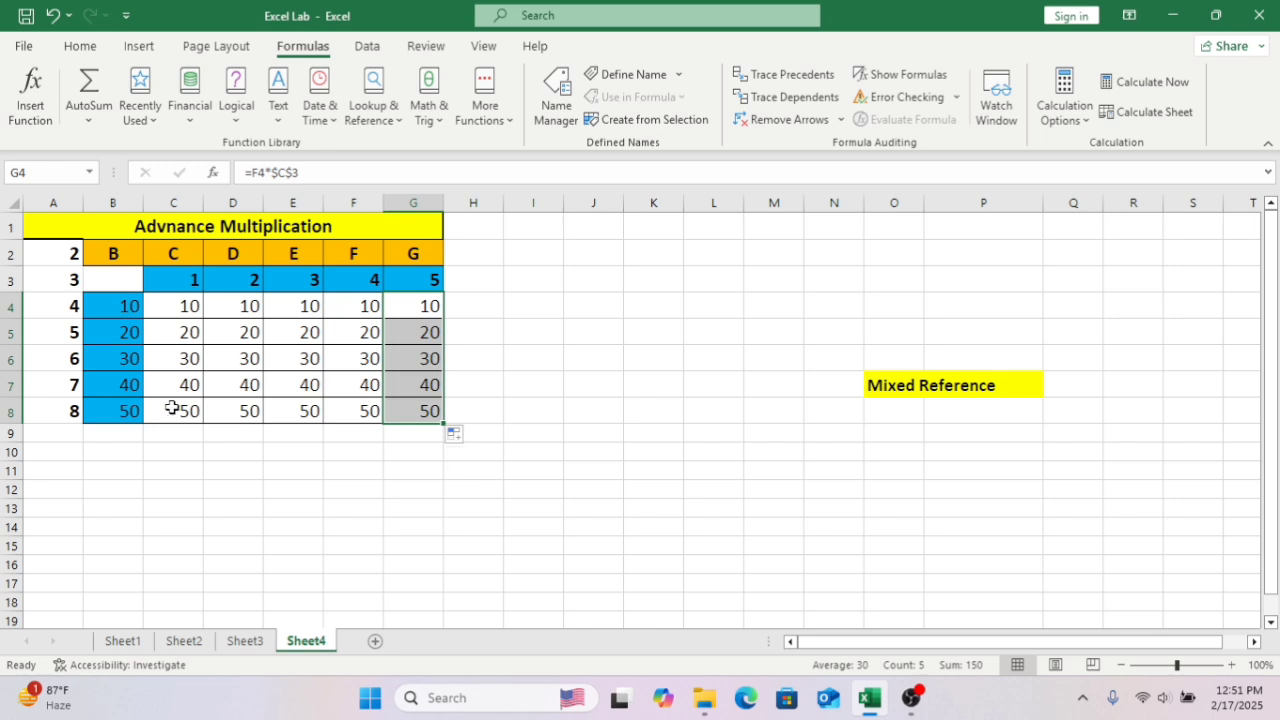
# Compare the results across rows 4, 5, 7 and 8 of the multiplication table.
pyautogui.click(6, 411)
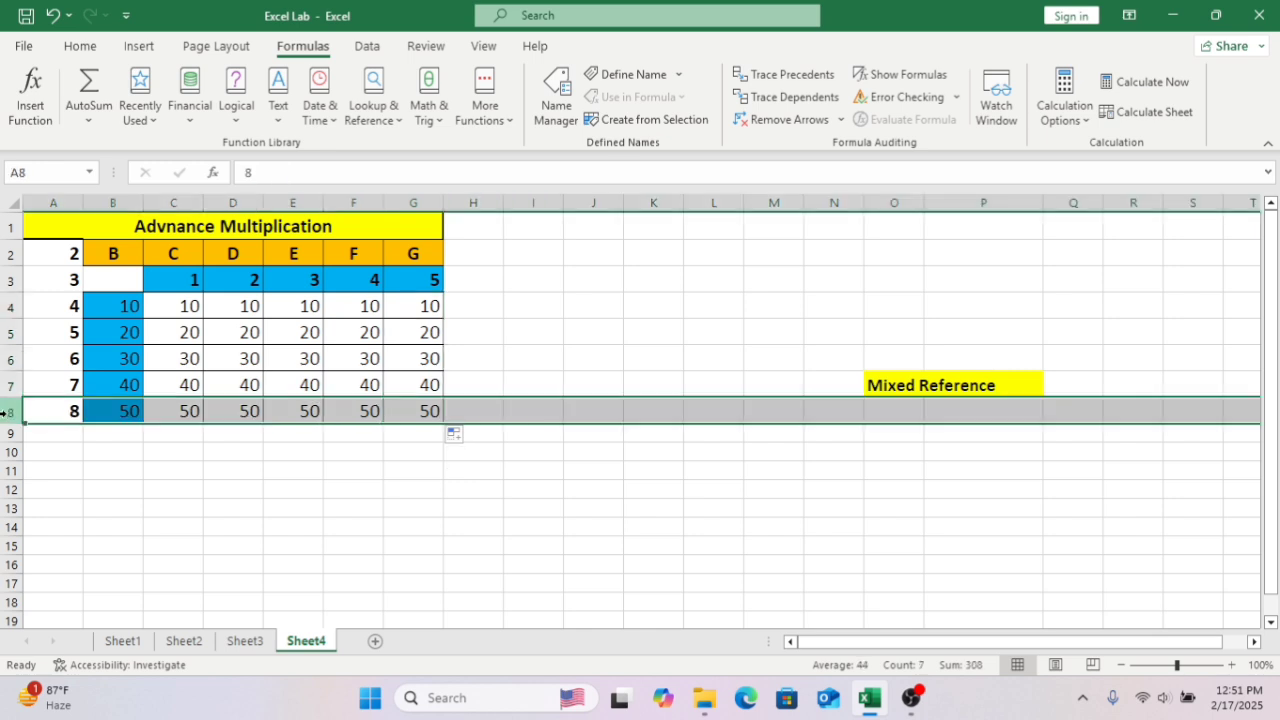
pyautogui.click(4, 305)
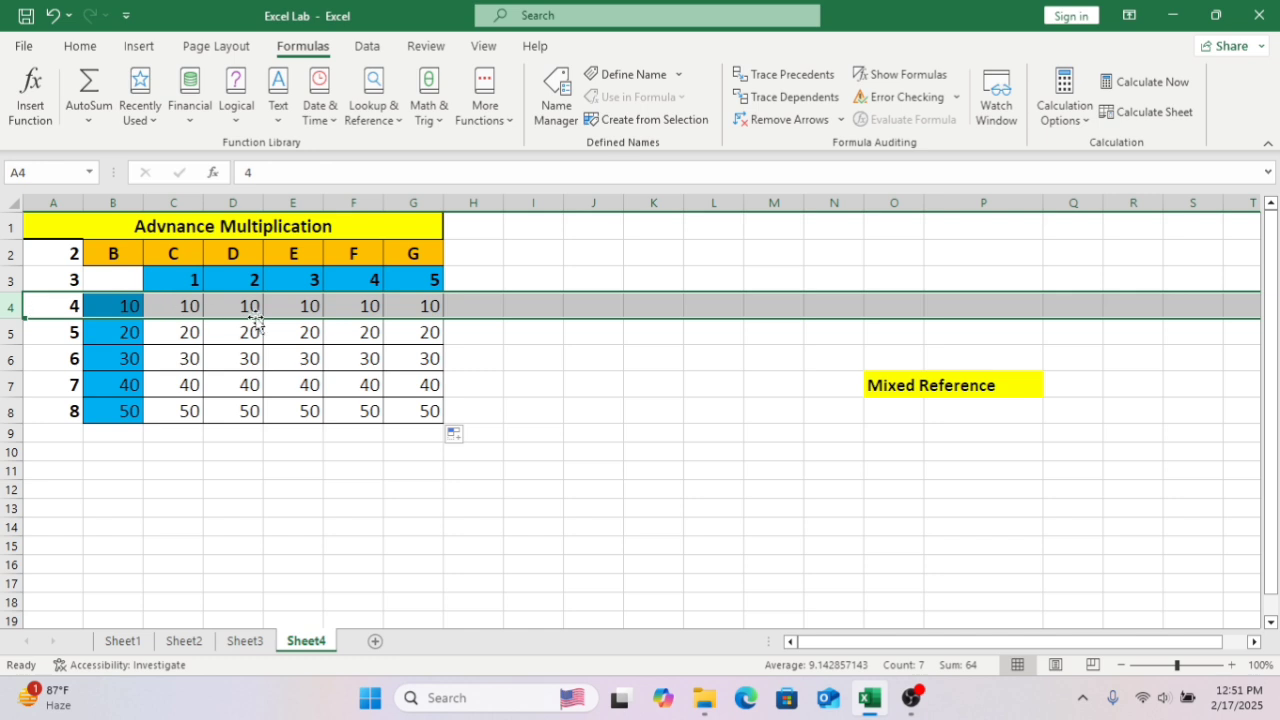
pyautogui.click(11, 408)
pyautogui.click(11, 345)
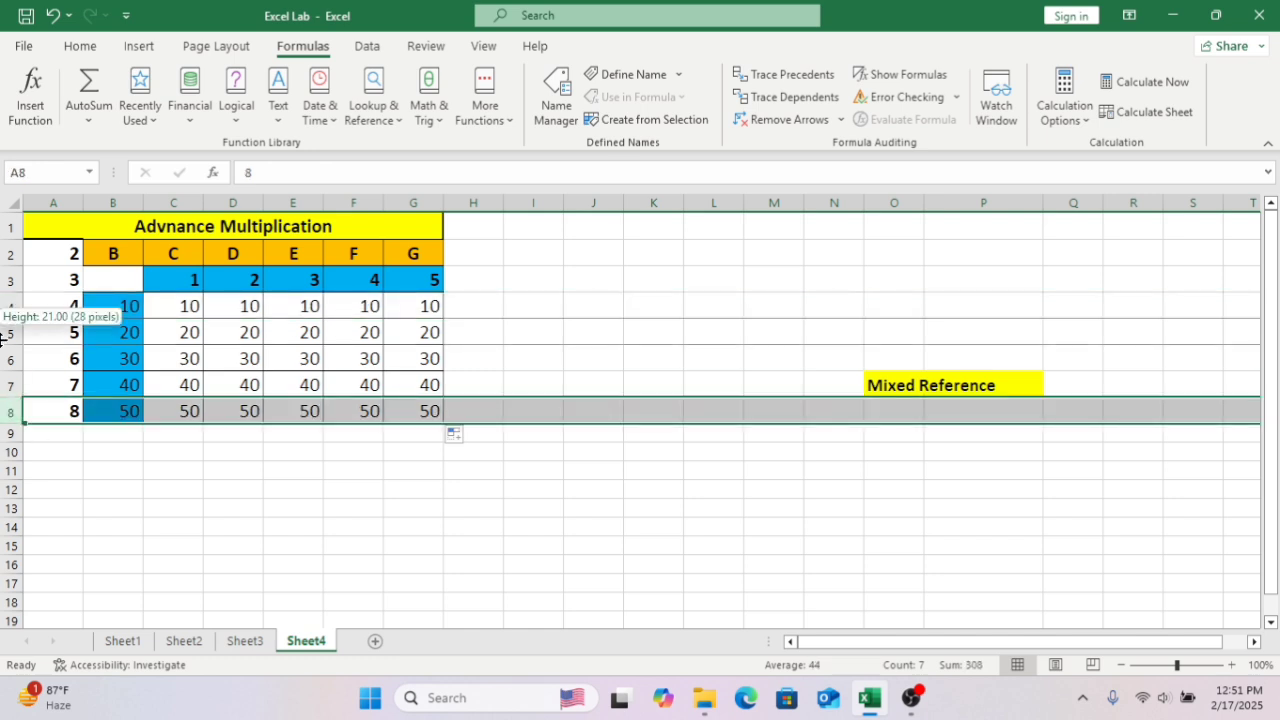
pyautogui.click(10, 332)
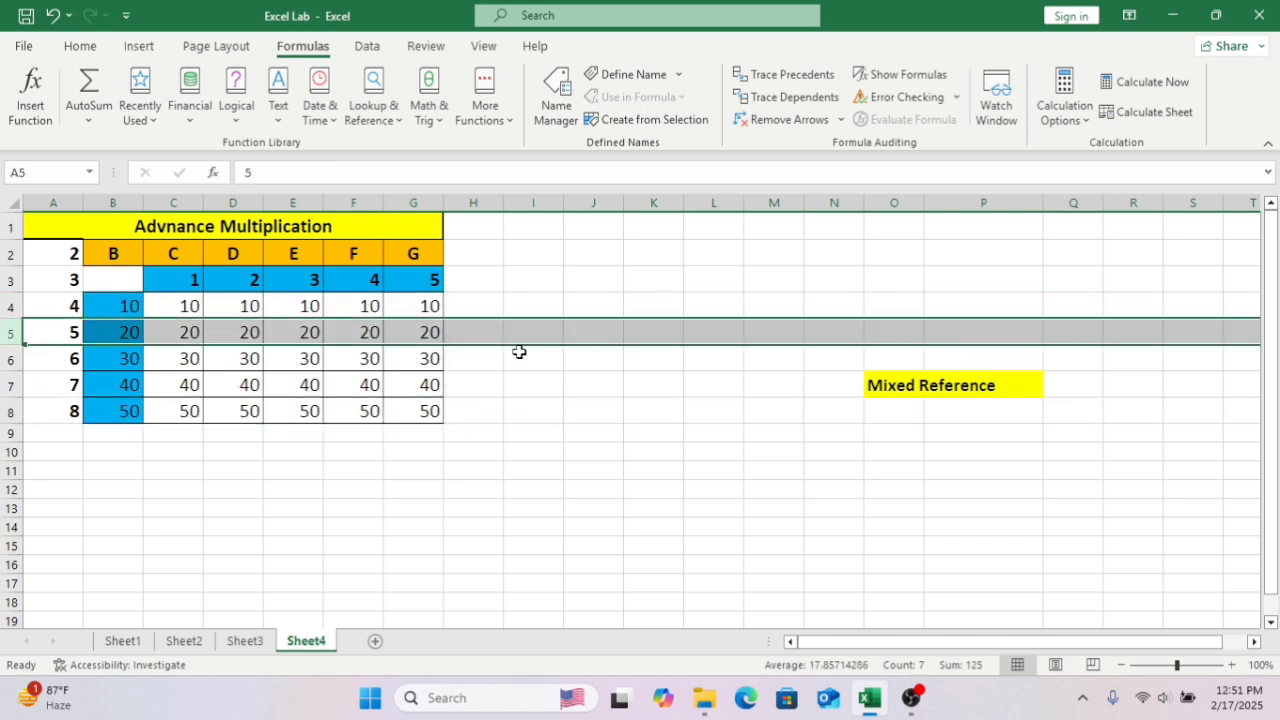
pyautogui.click(10, 410)
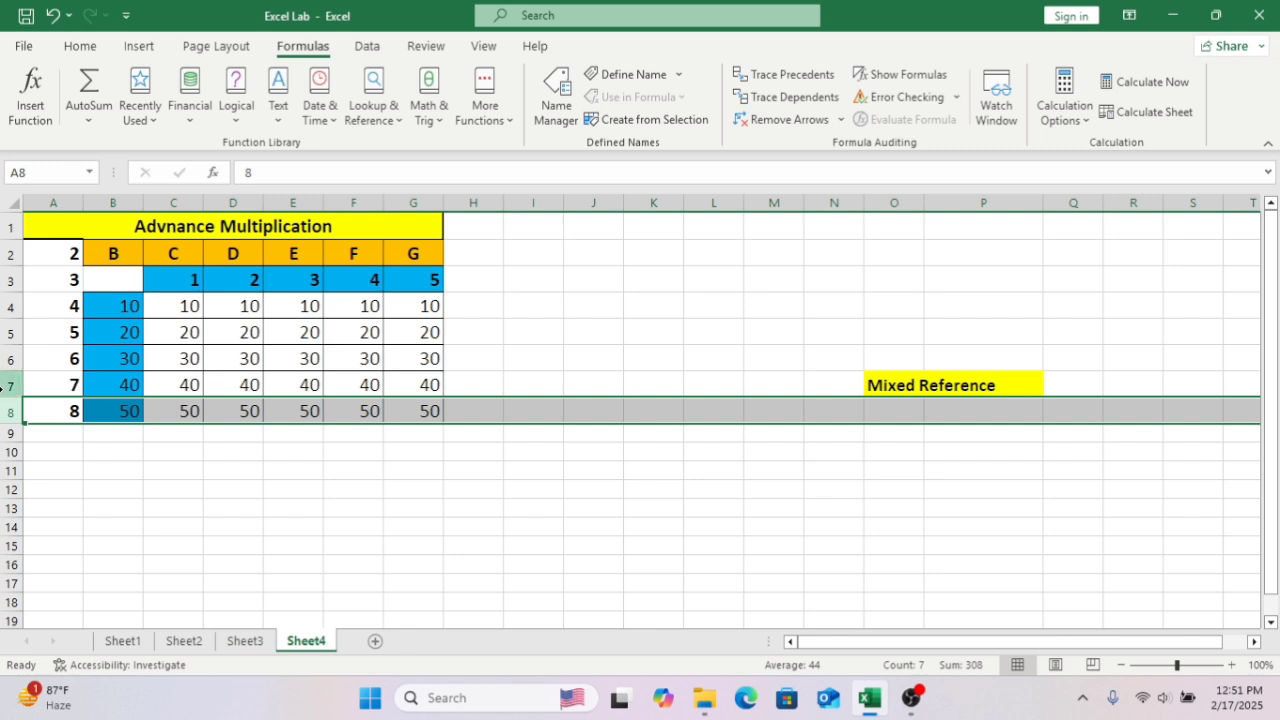
pyautogui.click(11, 384)
pyautogui.click(572, 355)
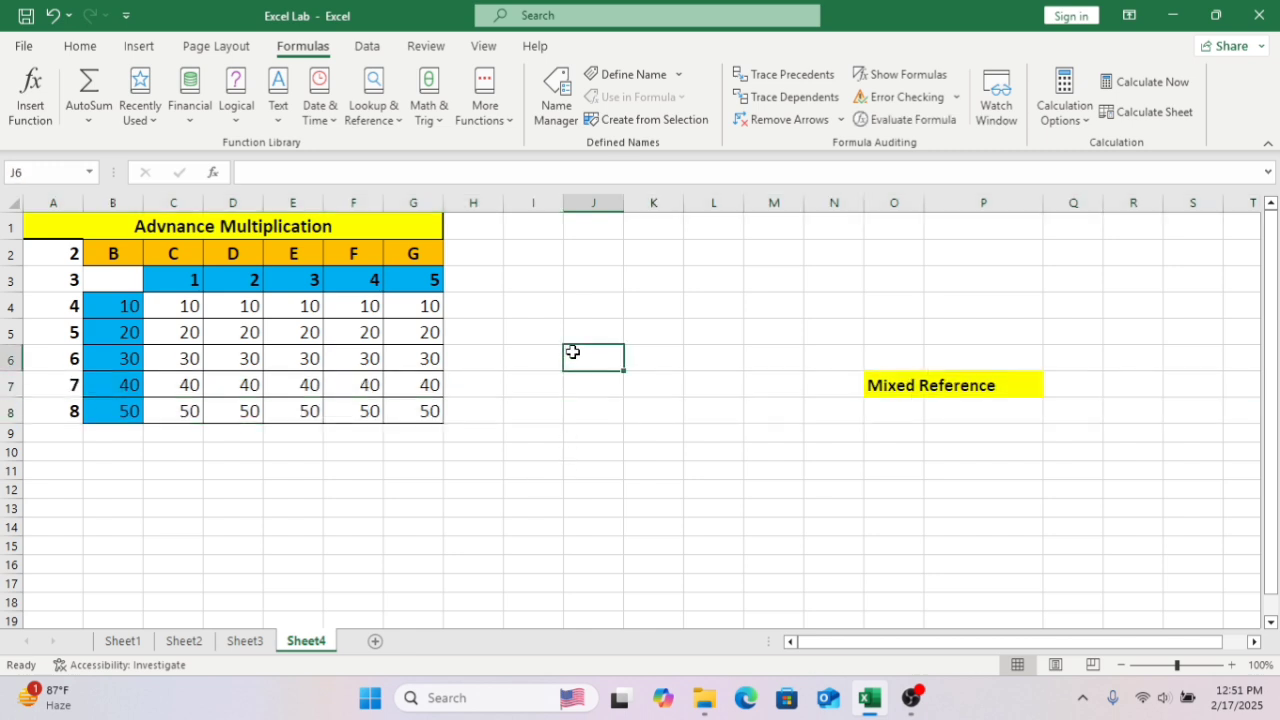
# Display the sheet's formulas with C4 selected to examine how the references shift across columns C to G.
pyautogui.click(193, 325)
pyautogui.click(191, 306)
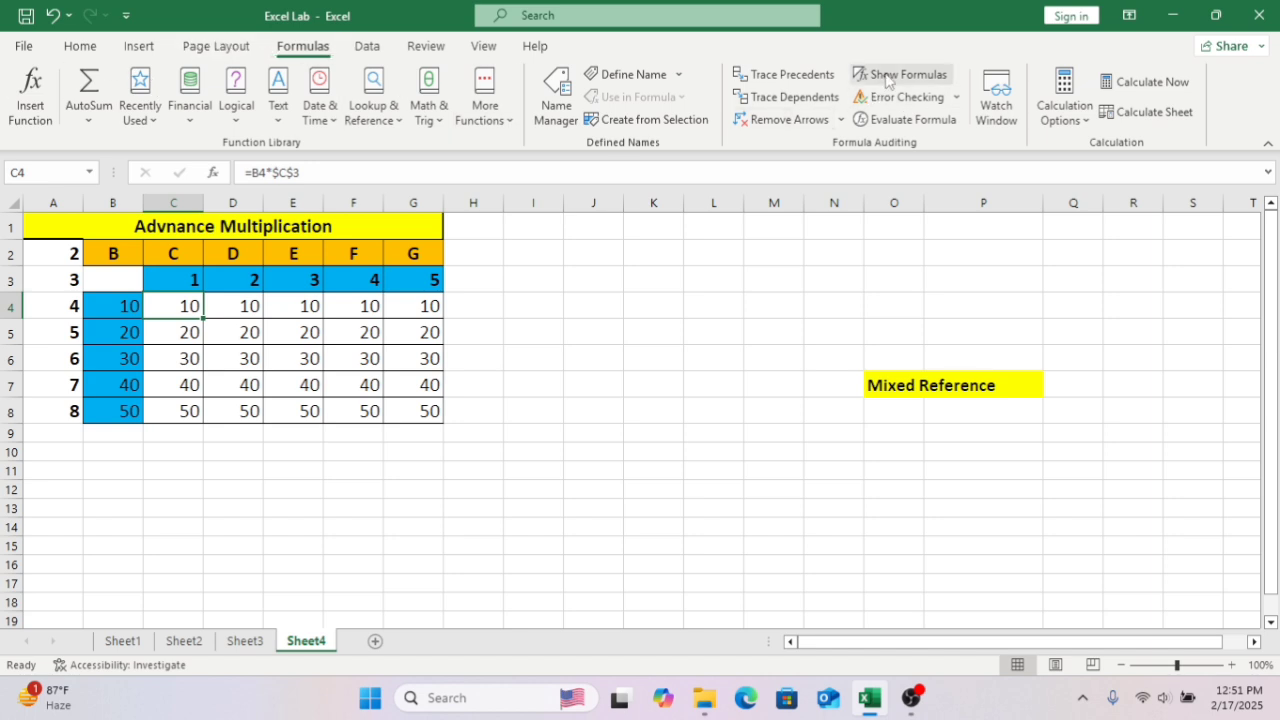
pyautogui.click(888, 76)
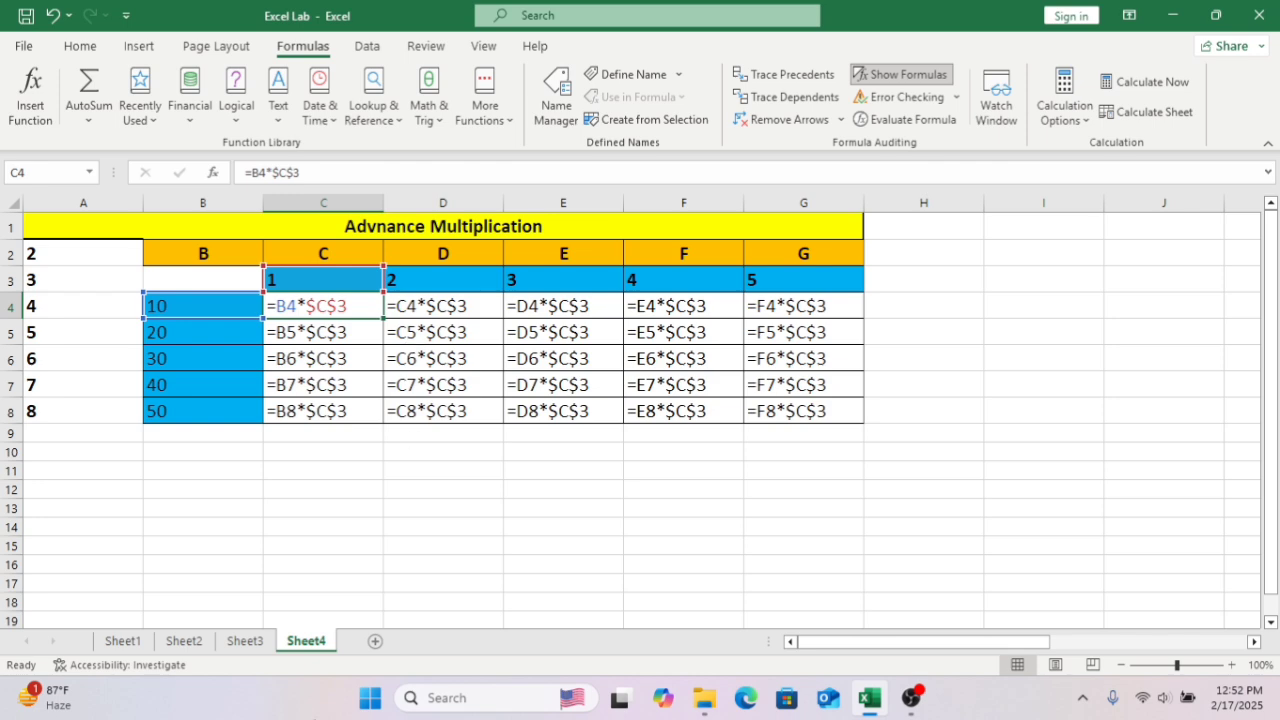
# Examine the relative references in Sheet2's Net Income/Saving column by displaying the formulas, and return that sheet to showing values.
pyautogui.click(184, 641)
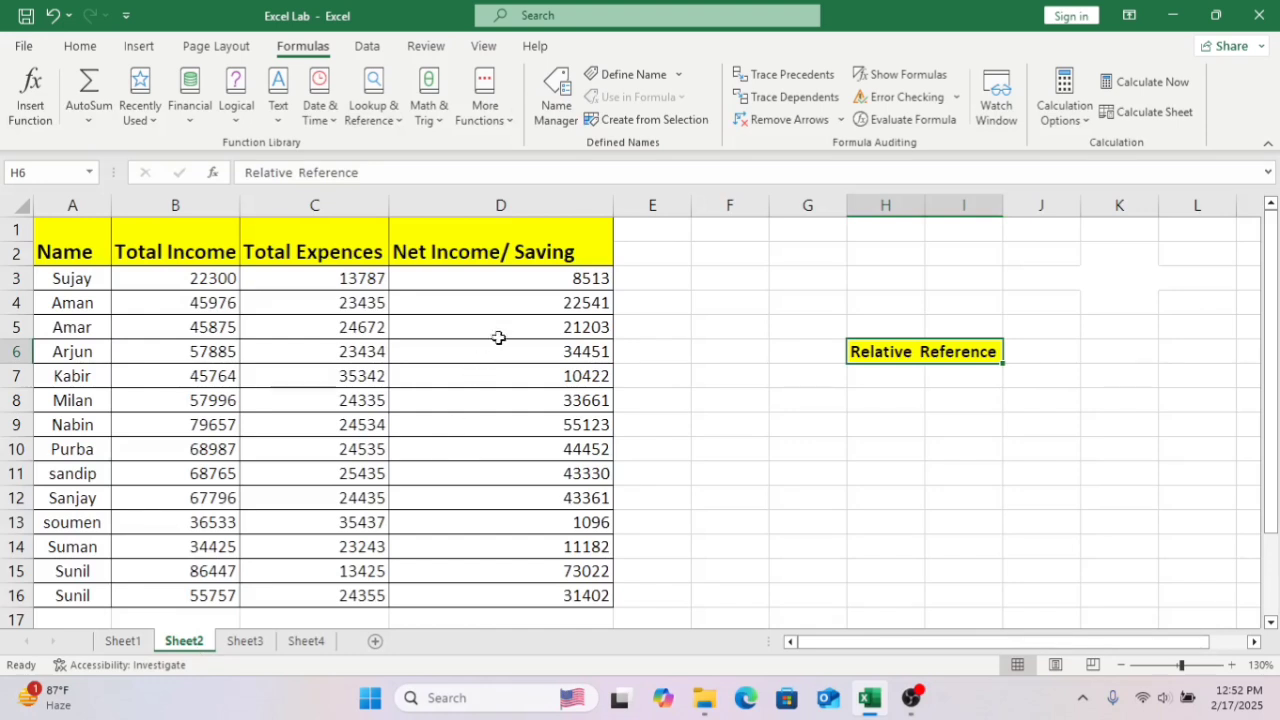
pyautogui.doubleClick(528, 276)
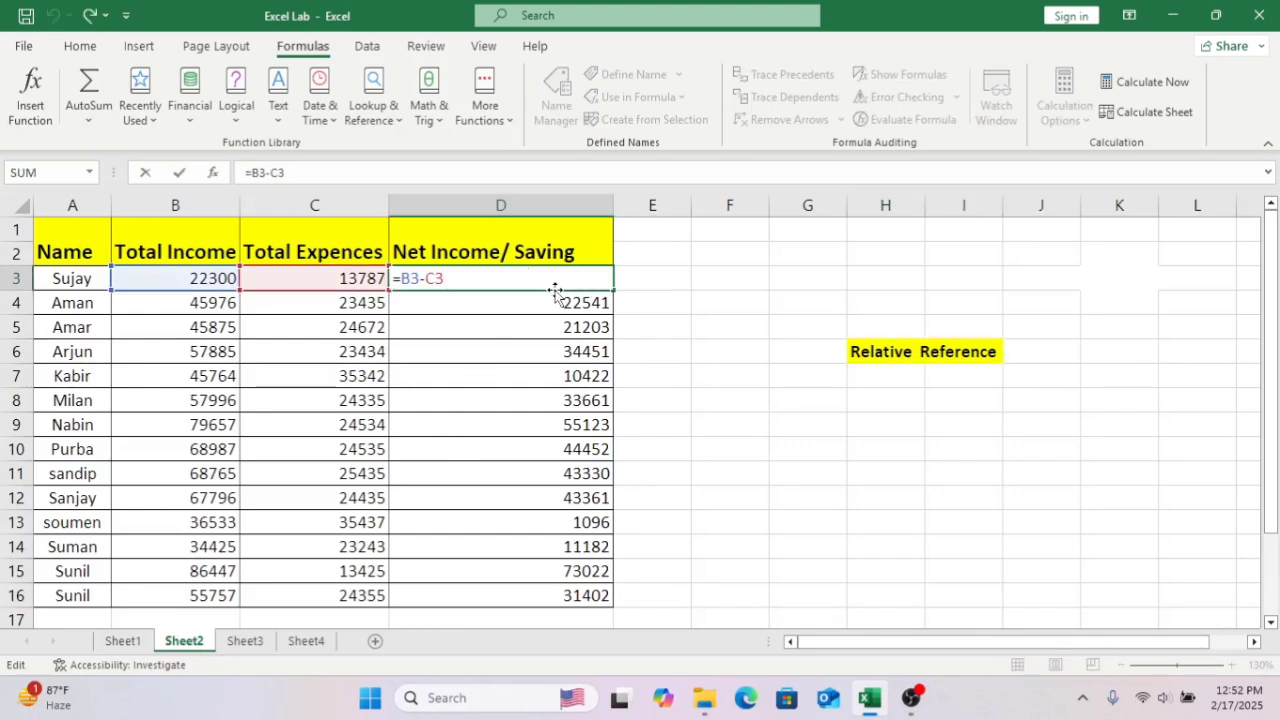
pyautogui.press('Return')
pyautogui.click(558, 278)
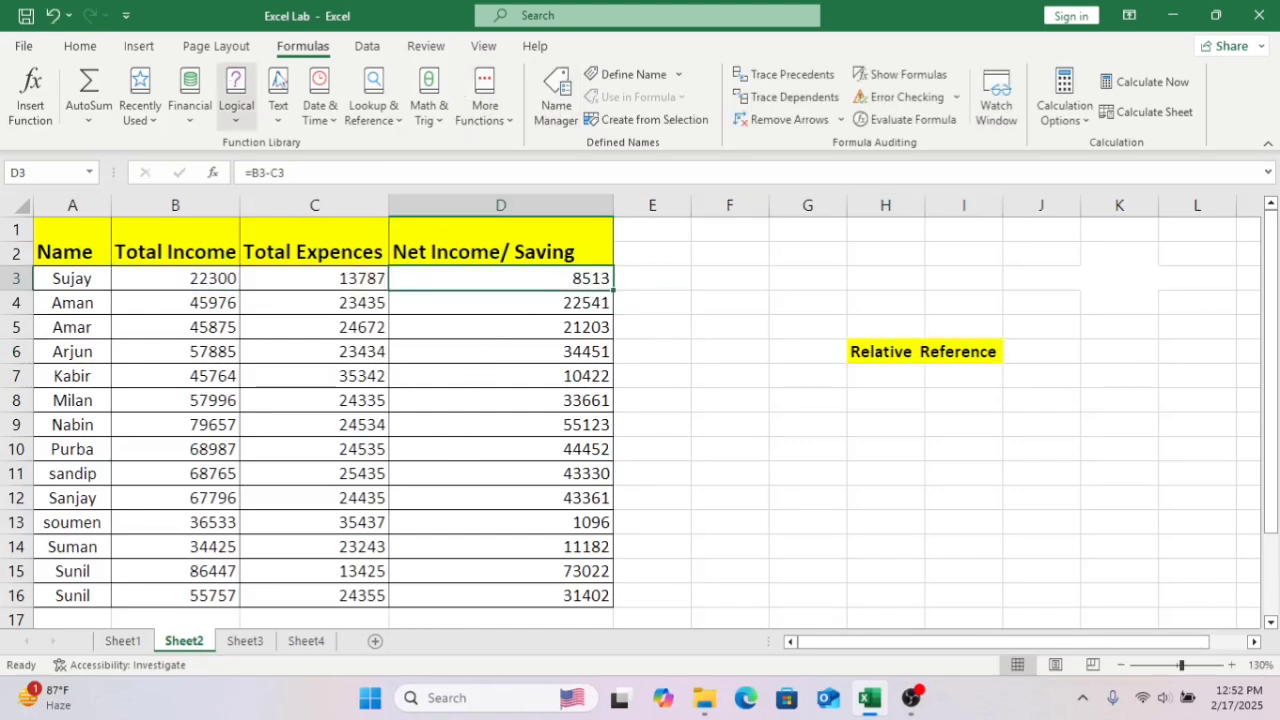
pyautogui.click(900, 74)
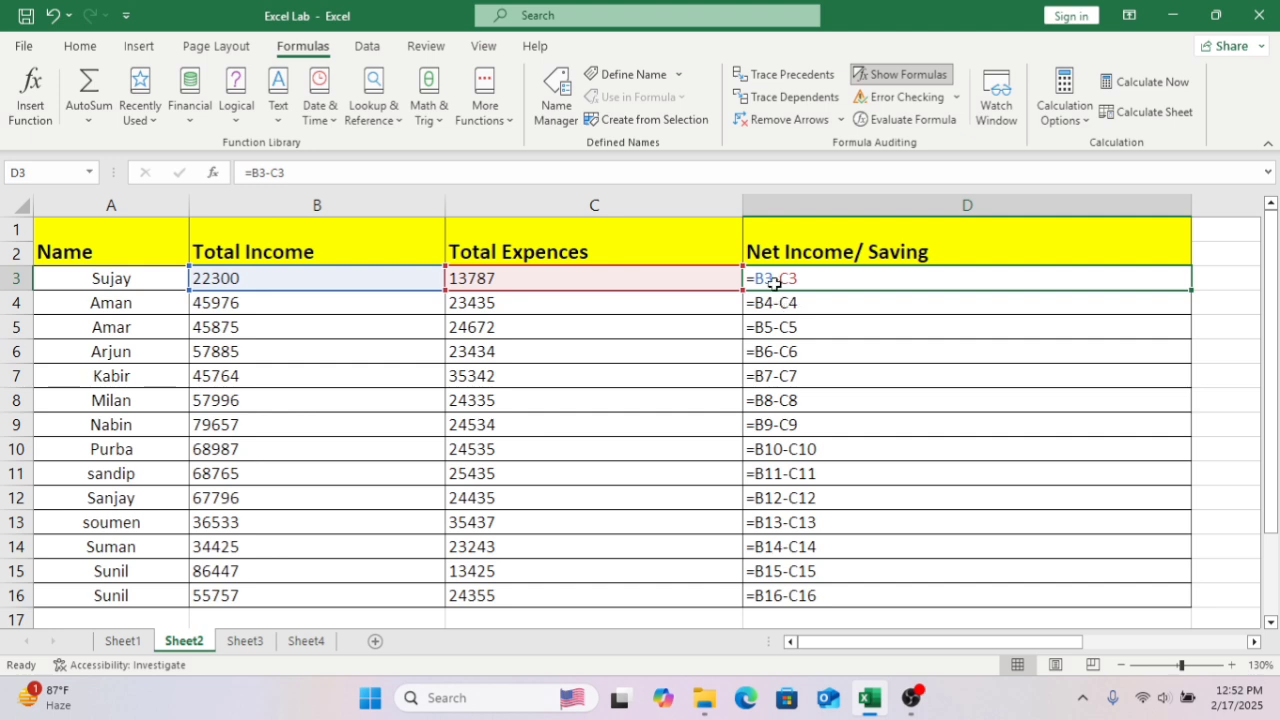
pyautogui.click(797, 355)
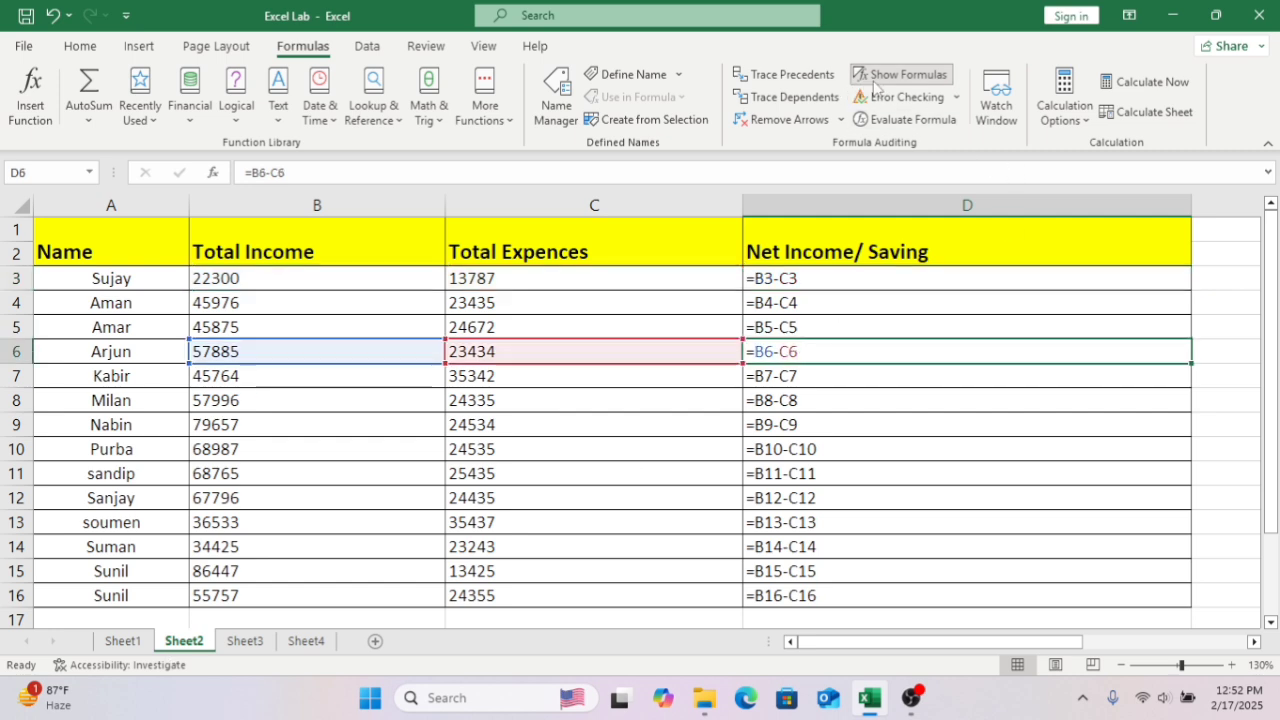
pyautogui.click(899, 74)
# Switch Sheet4 back to showing values and clear the copied formulas from D4:G8.
pyautogui.click(306, 641)
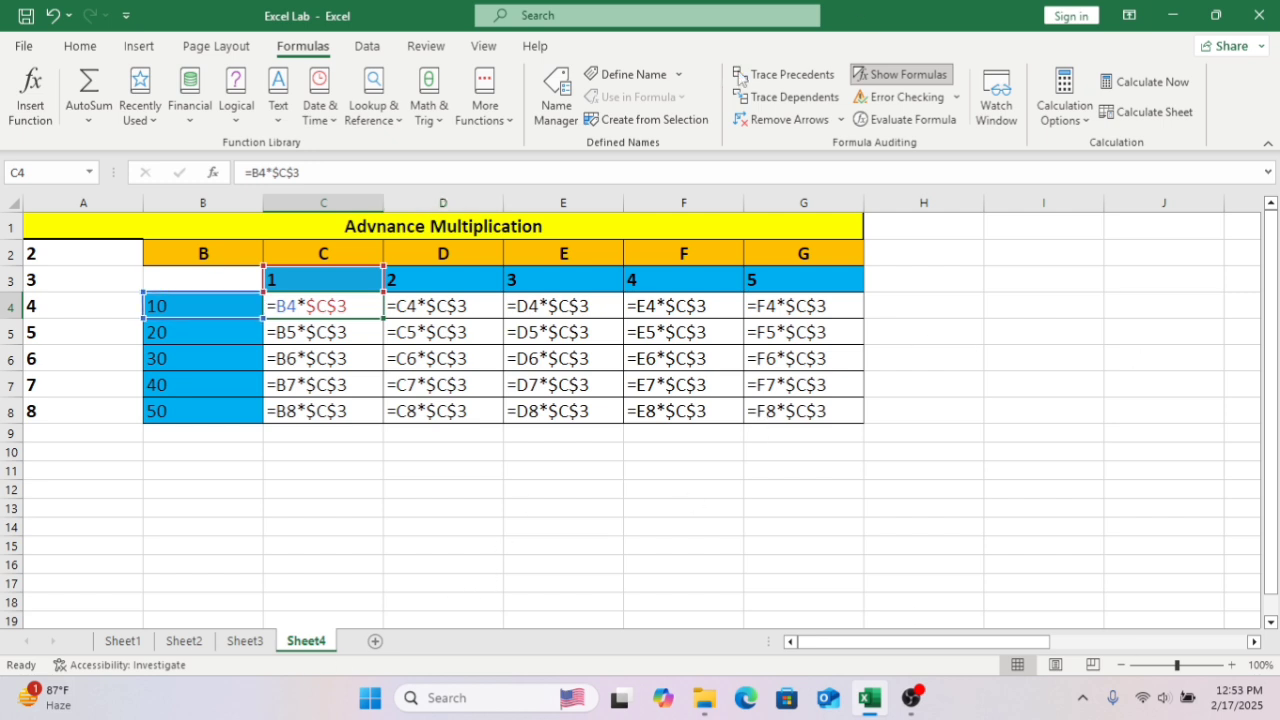
pyautogui.click(884, 78)
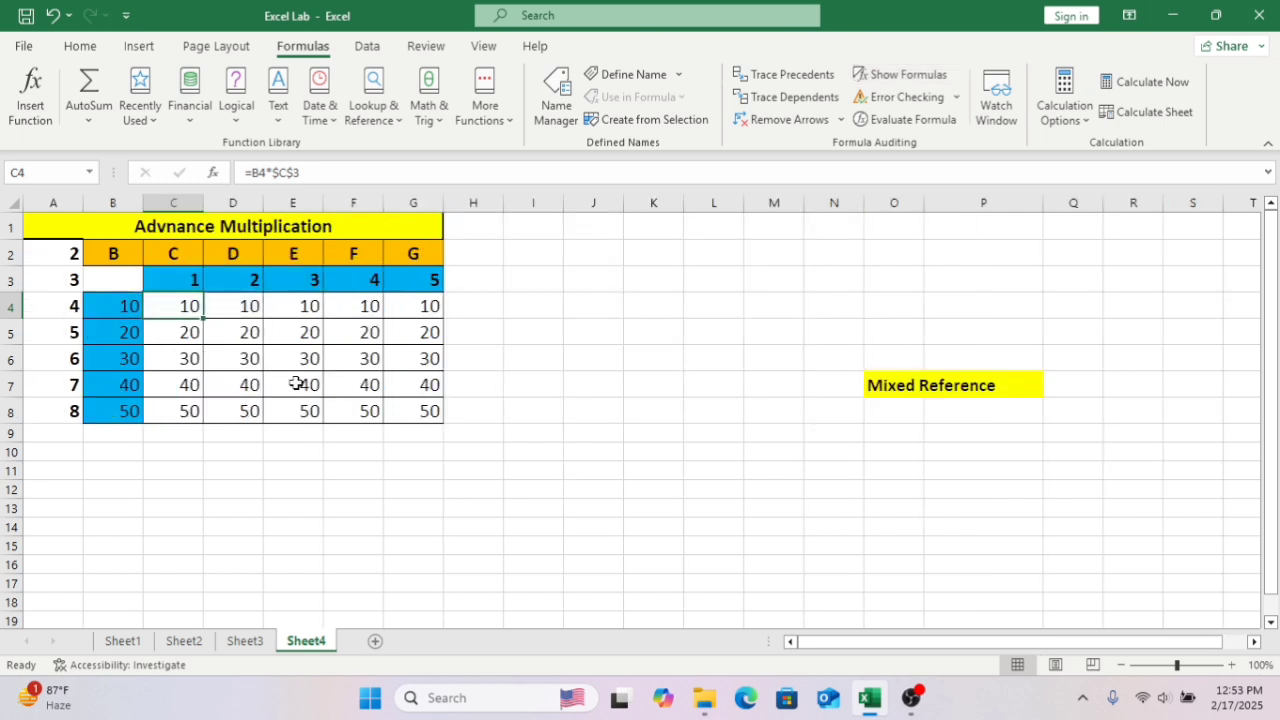
pyautogui.moveTo(234, 309); pyautogui.dragTo(389, 428)
pyautogui.press('Delete')
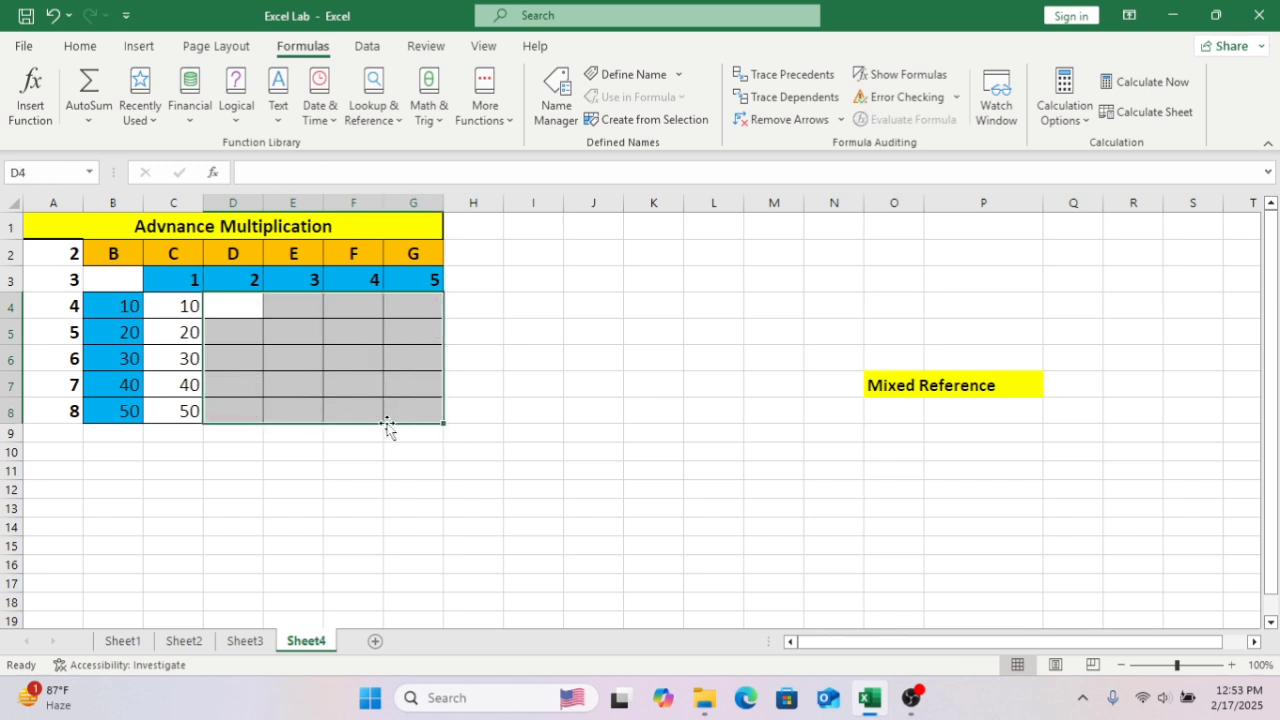
pyautogui.click(471, 339)
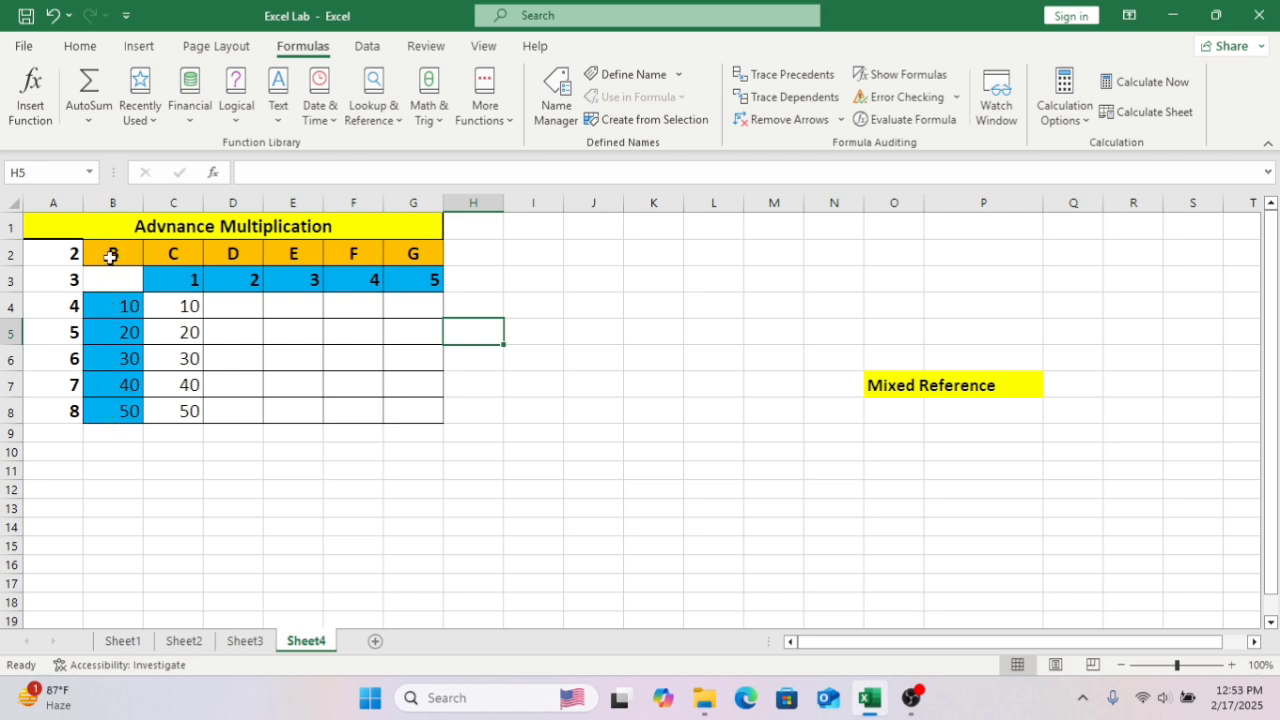
# Go through the empty cells D4 to G4 to see which column headers their formulas must use.
pyautogui.click(232, 306)
pyautogui.click(295, 309)
pyautogui.click(355, 310)
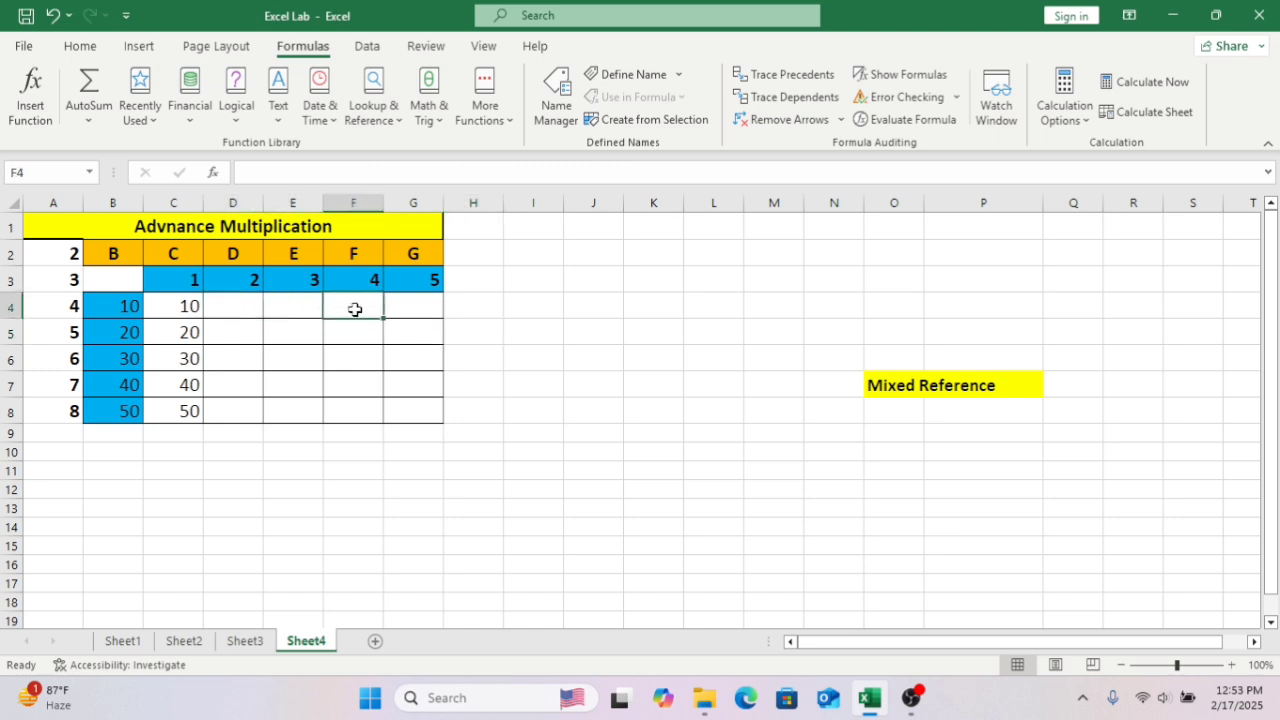
pyautogui.click(429, 300)
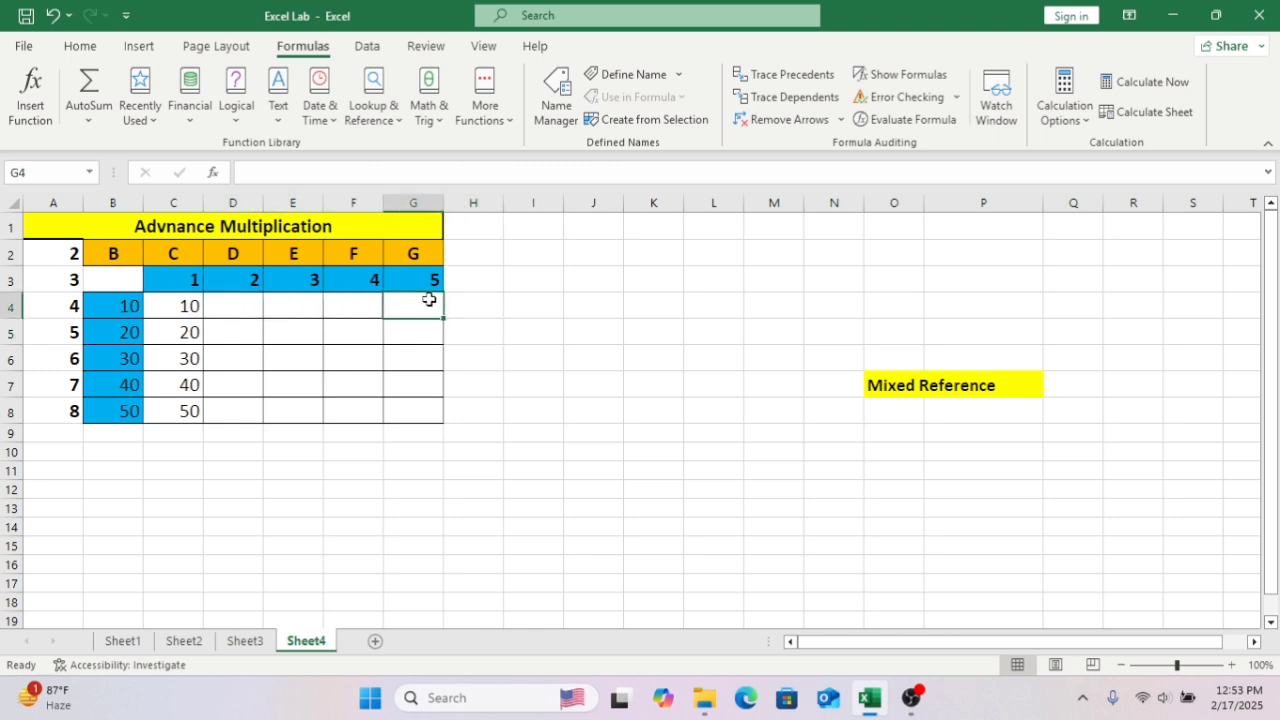
# Trace which column B value and row 3 header each table cell must multiply, from D4 through G7.
pyautogui.click(126, 306)
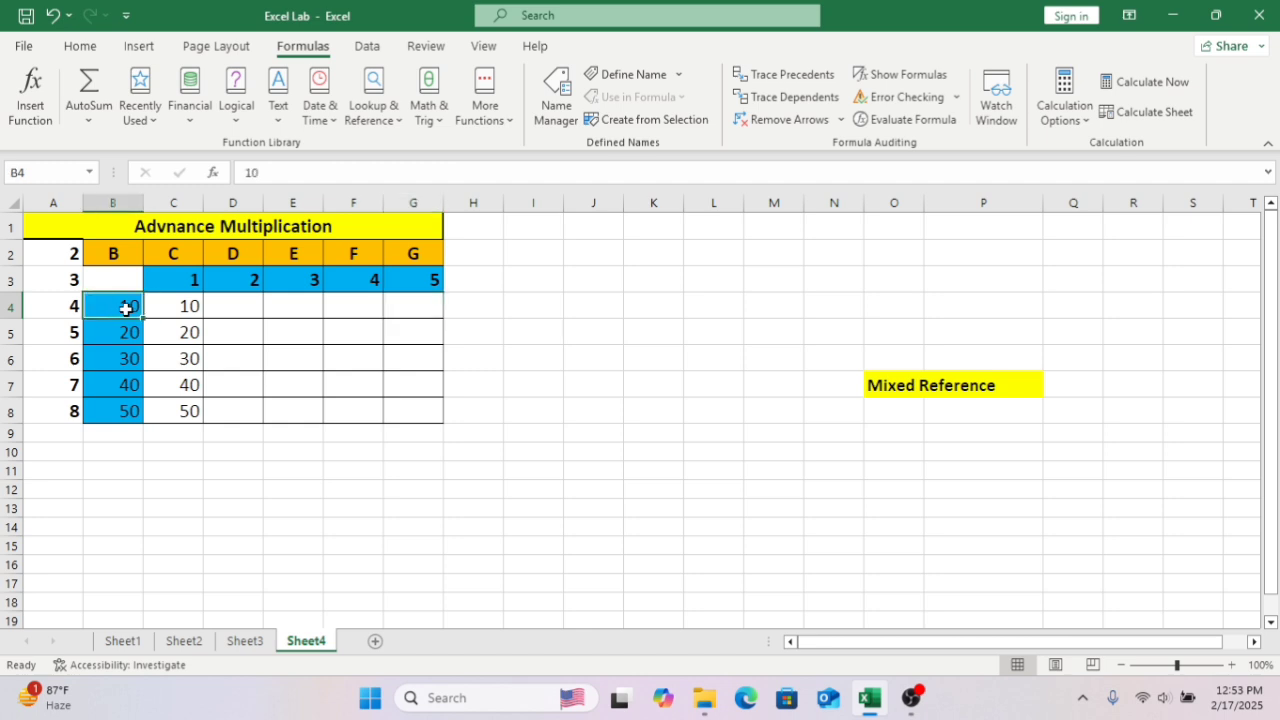
pyautogui.click(189, 307)
pyautogui.click(229, 307)
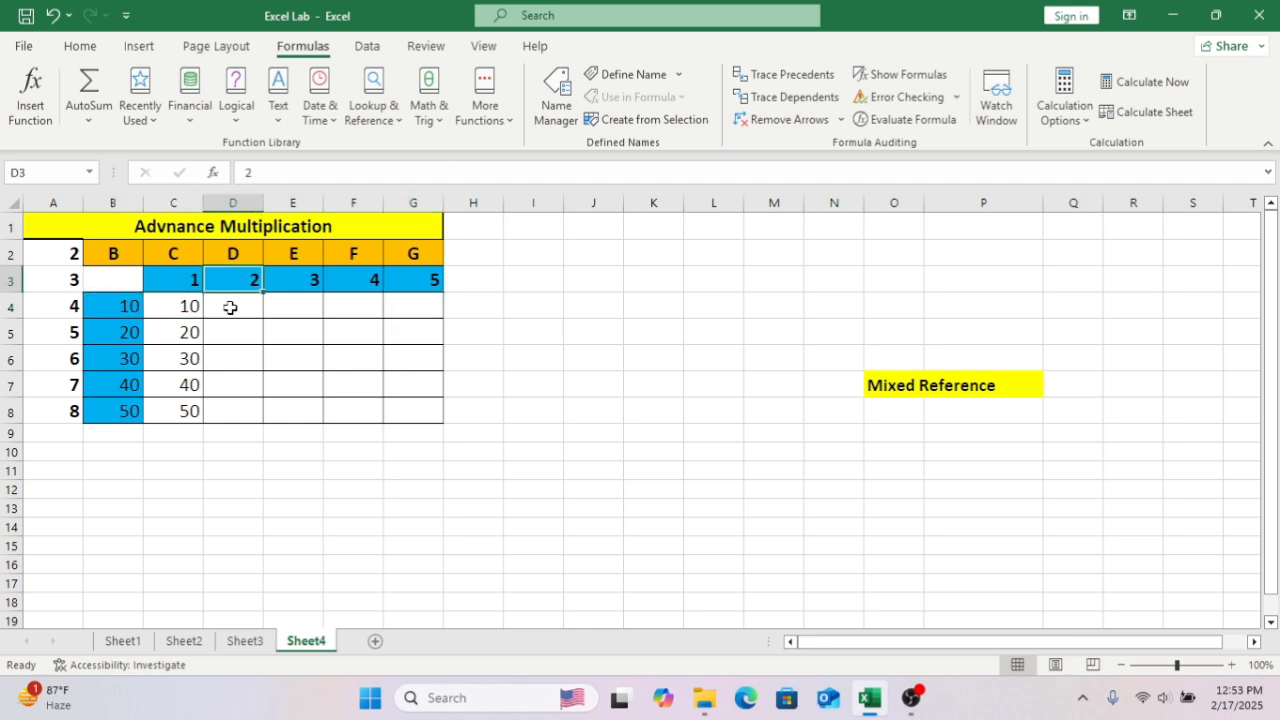
pyautogui.click(138, 310)
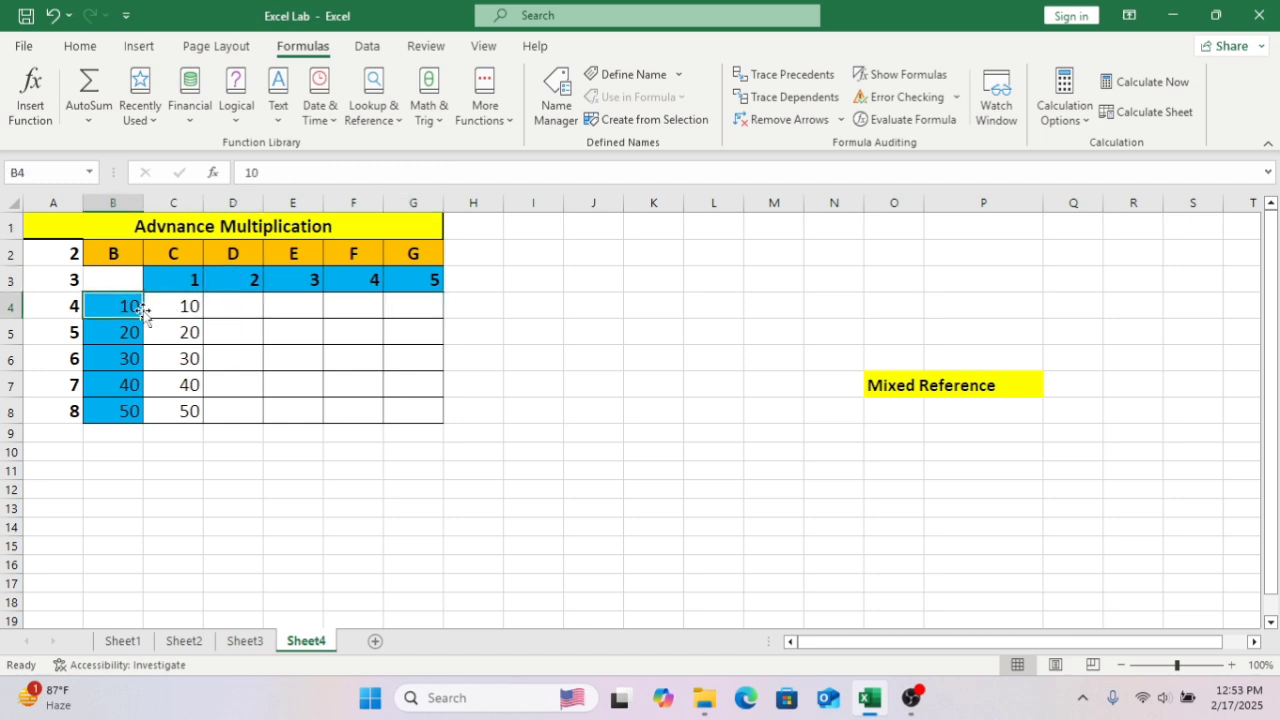
pyautogui.click(300, 313)
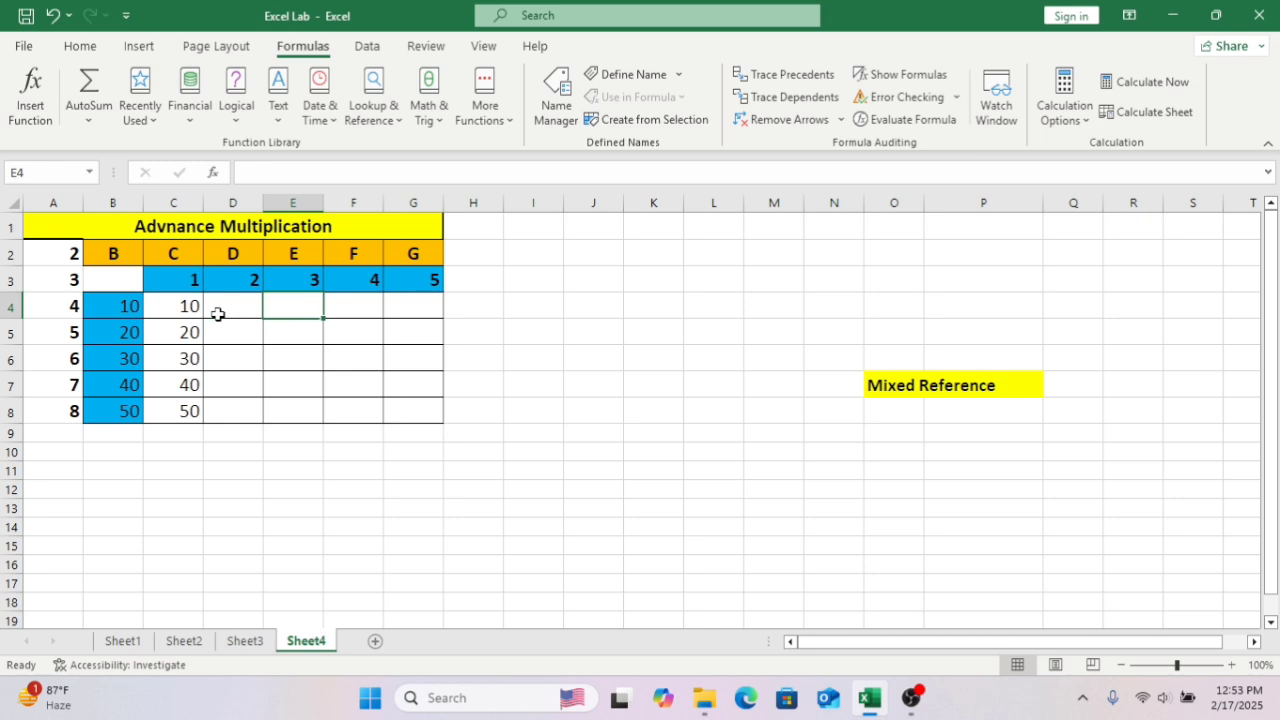
pyautogui.click(109, 310)
pyautogui.click(276, 302)
pyautogui.click(146, 317)
pyautogui.click(366, 277)
pyautogui.click(366, 306)
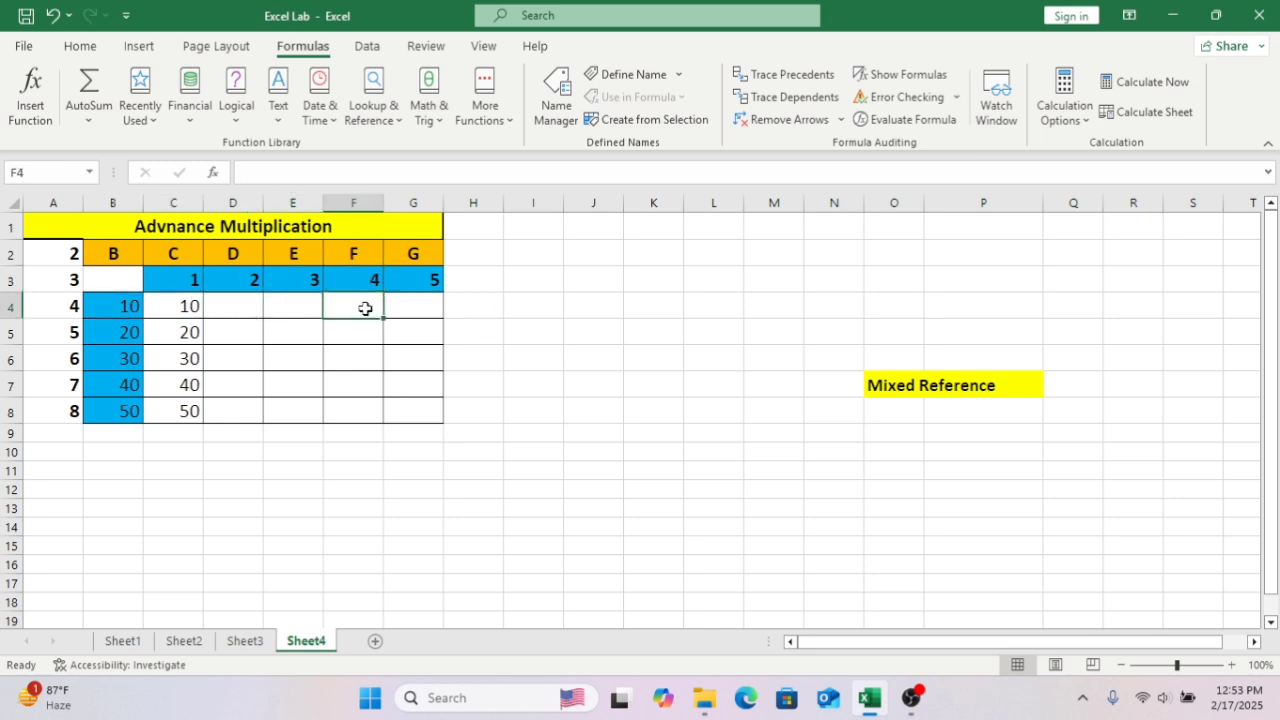
pyautogui.click(113, 382)
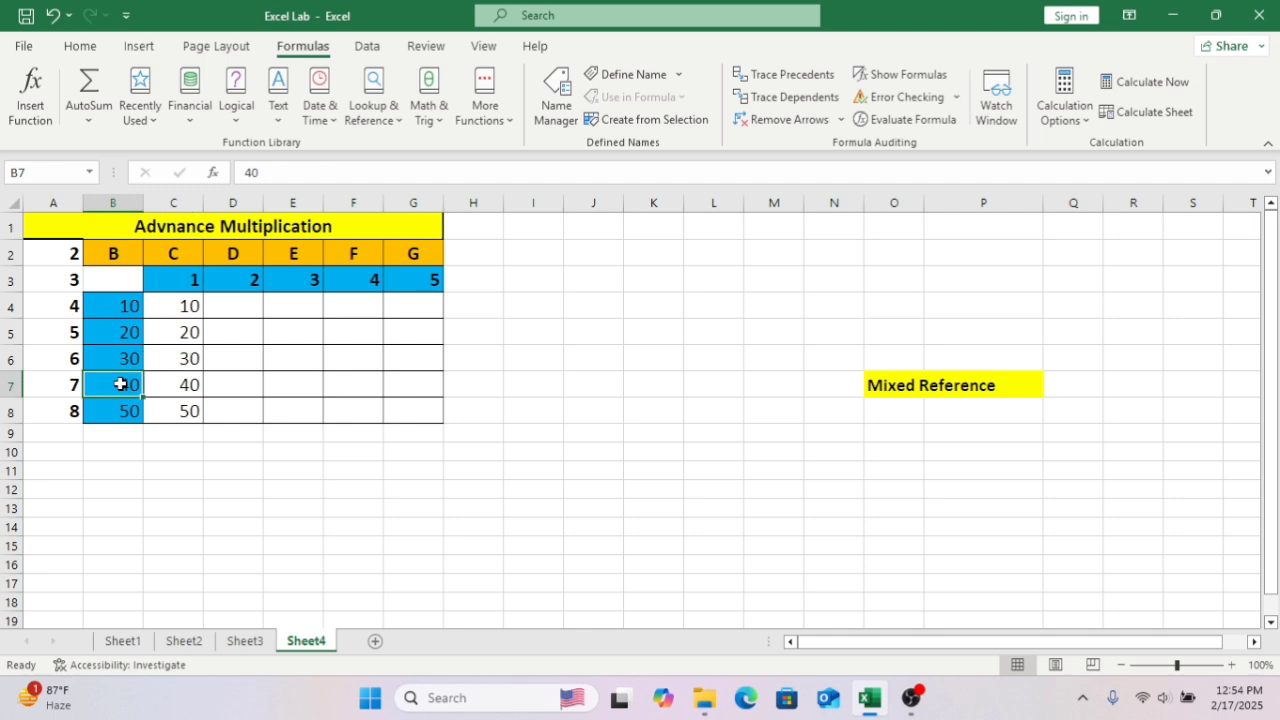
pyautogui.click(434, 385)
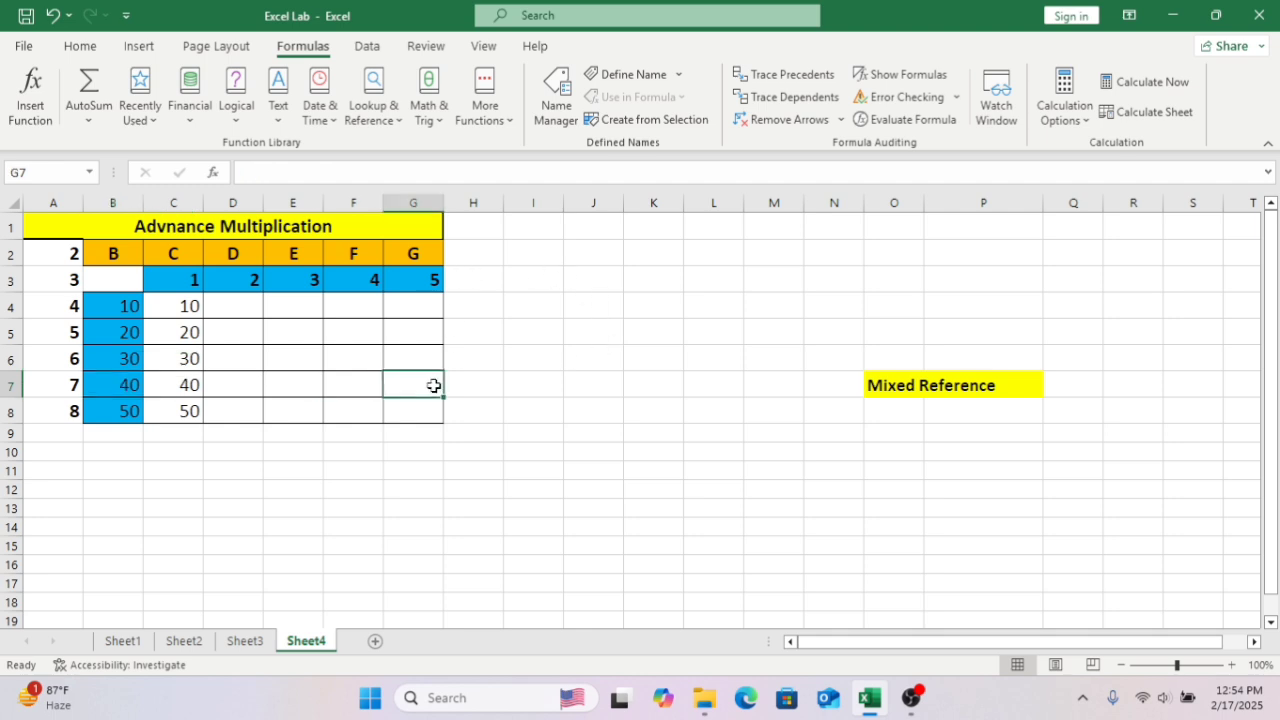
# In C4's formula, turn the B4 reference into the mixed reference $B4, locking only the column.
pyautogui.doubleClick(174, 306)
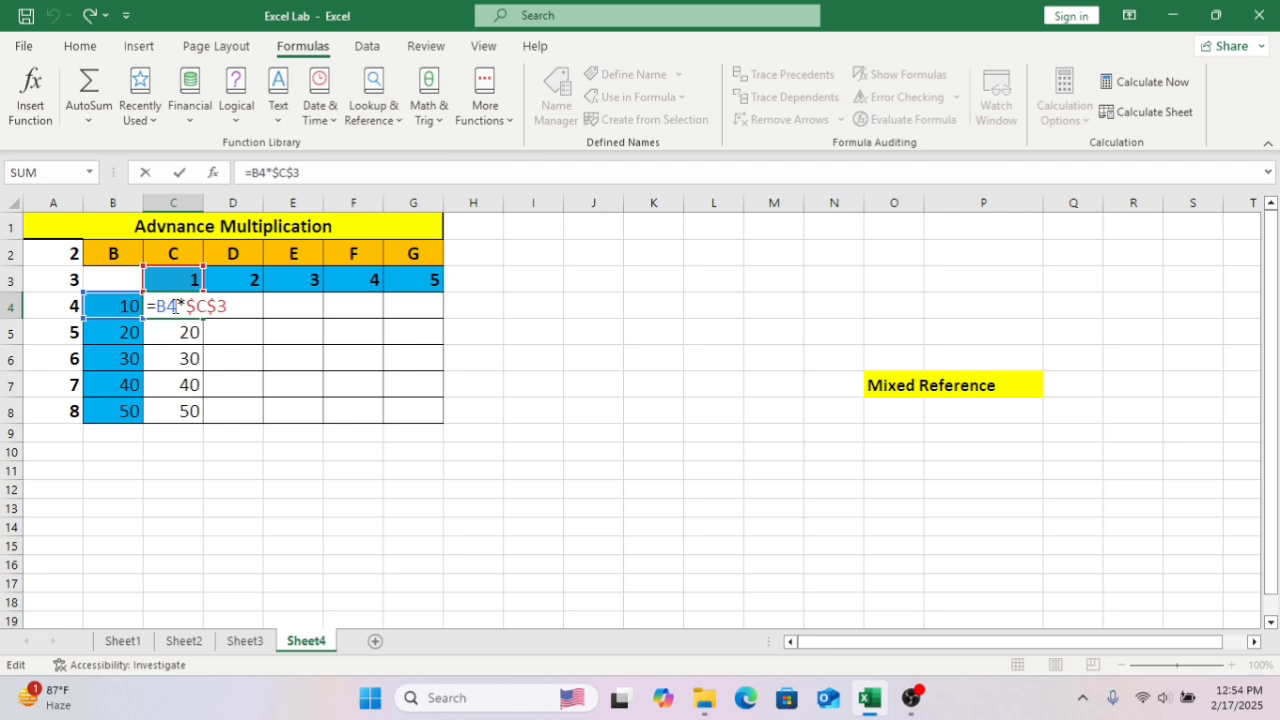
pyautogui.press('F4')
pyautogui.press('F4')
pyautogui.press('F4')
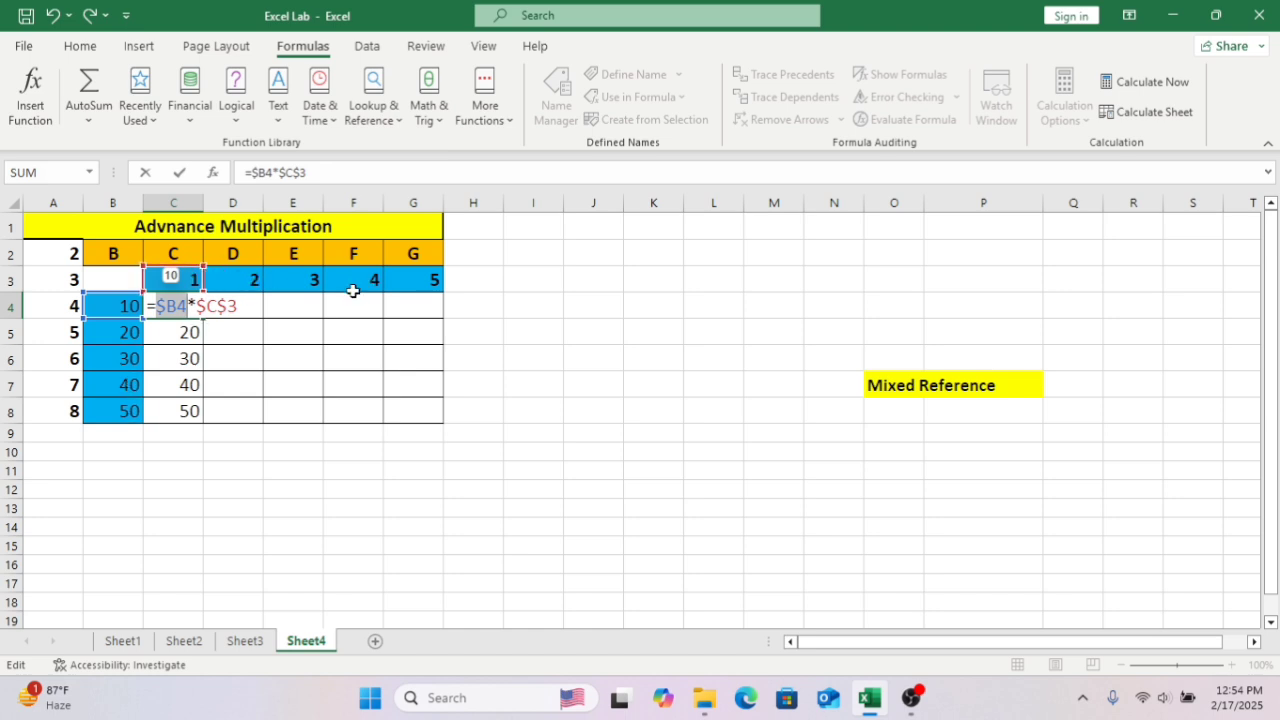
# Replace $C$3 in C4's formula with the mixed reference C$3, locking only the row, and commit the formula.
pyautogui.click(230, 306)
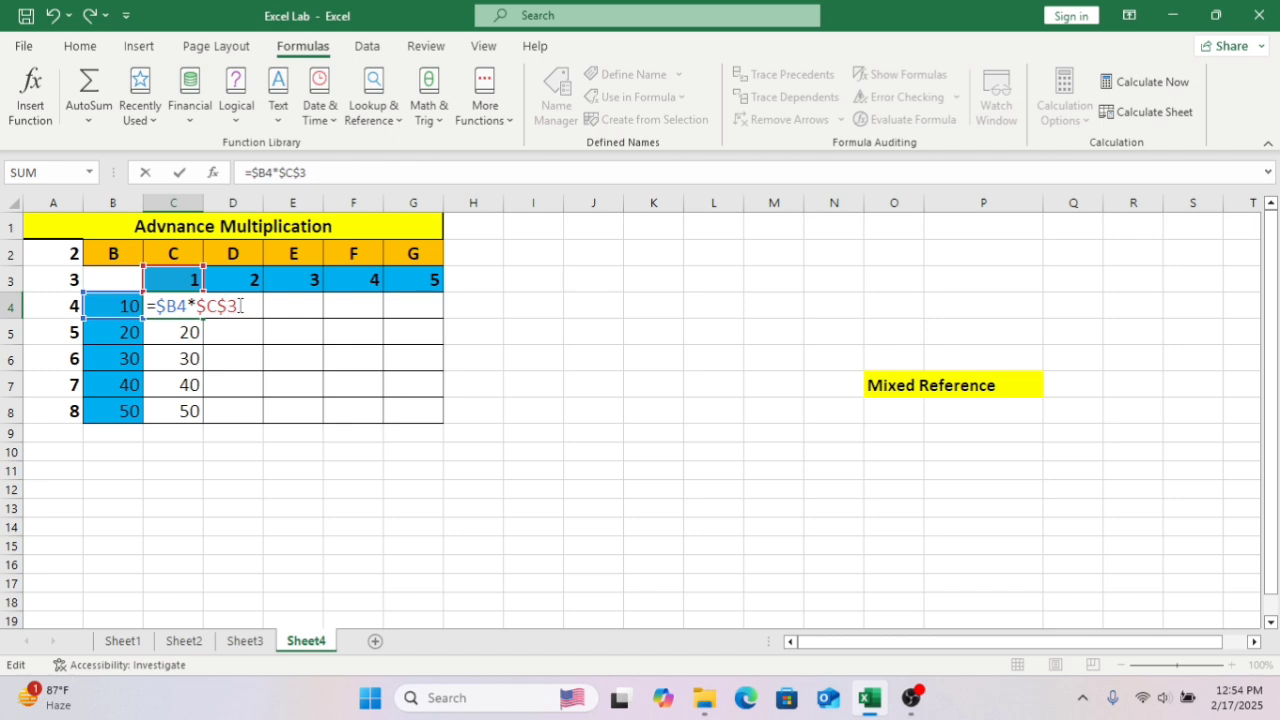
pyautogui.press('BackSpace')
pyautogui.press('BackSpace')
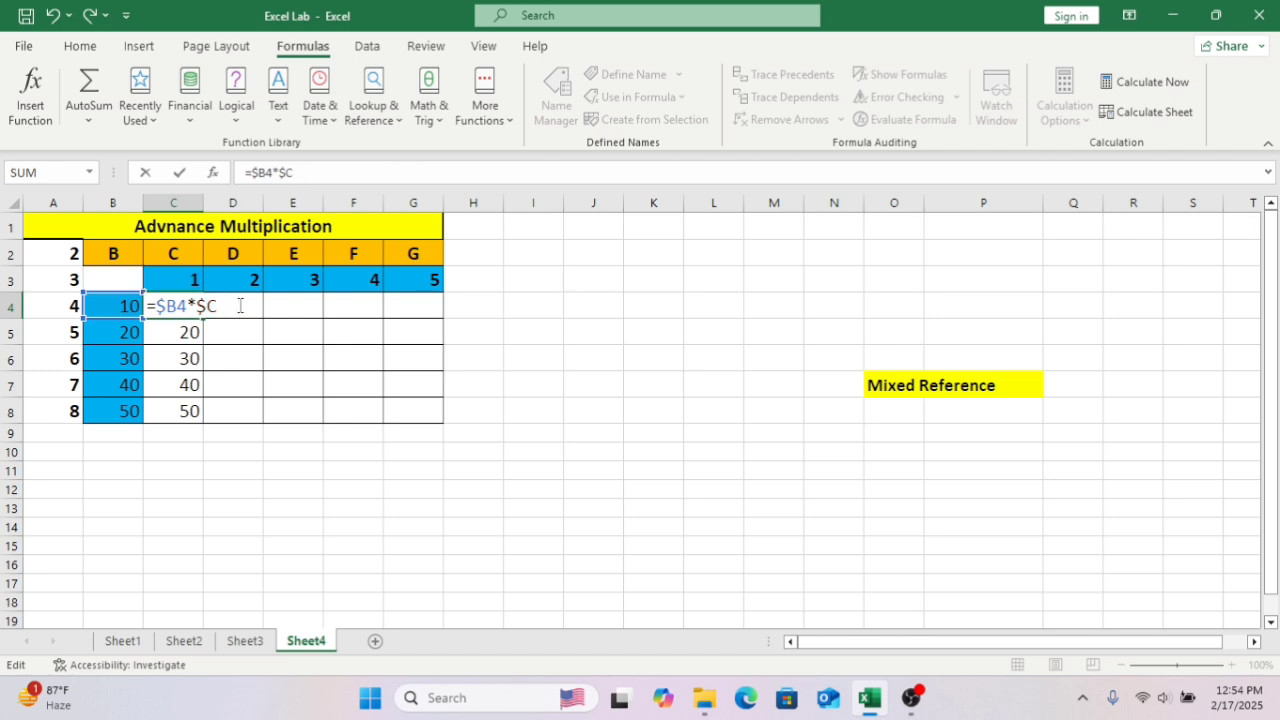
pyautogui.click(179, 278)
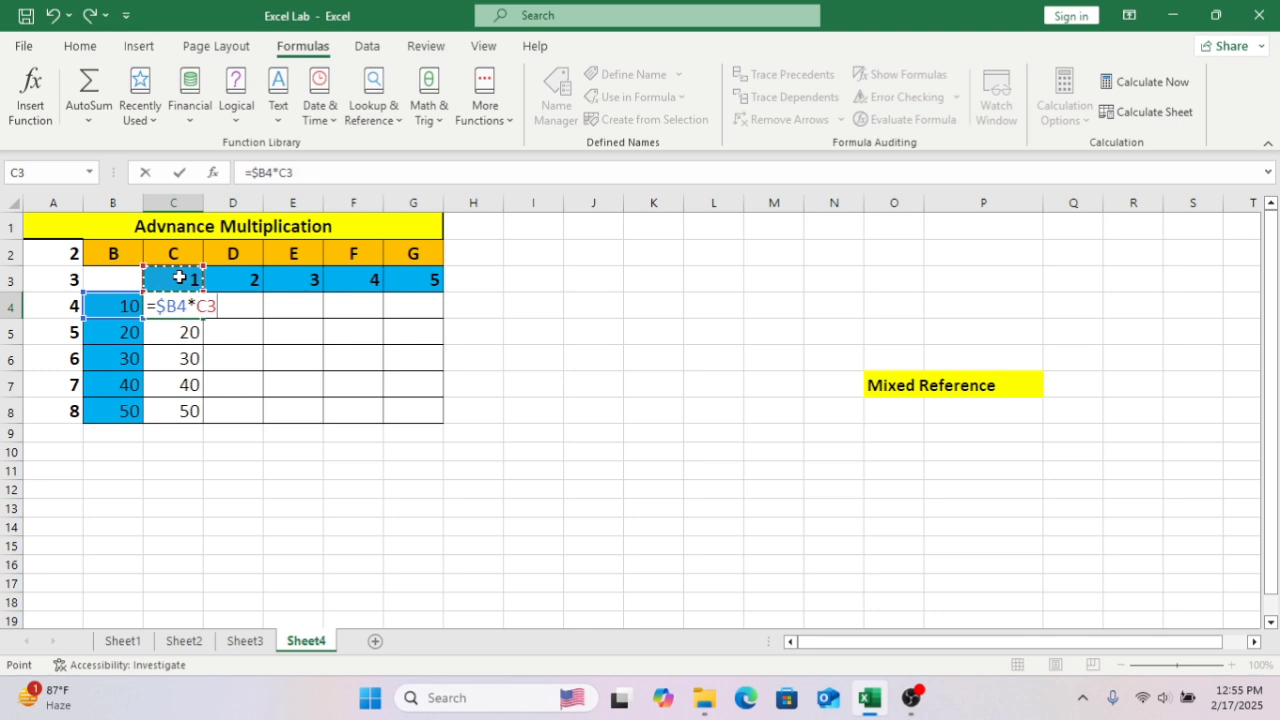
pyautogui.press('F2')
pyautogui.press('F2')
pyautogui.press('F4')
pyautogui.press('F4')
pyautogui.press('Return')
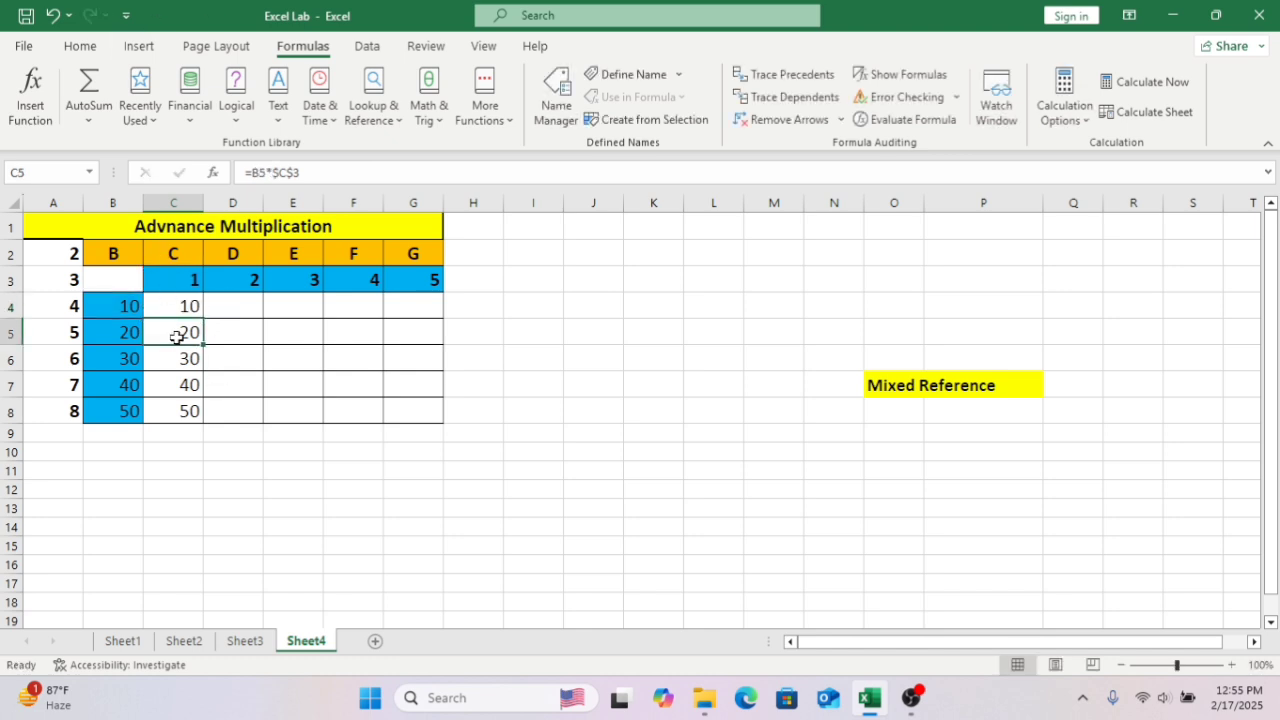
# Fill C4's mixed-reference formula down to C8 and across to column G, covering the whole table C4:G8.
pyautogui.click(178, 305)
pyautogui.moveTo(204, 318); pyautogui.dragTo(206, 417)
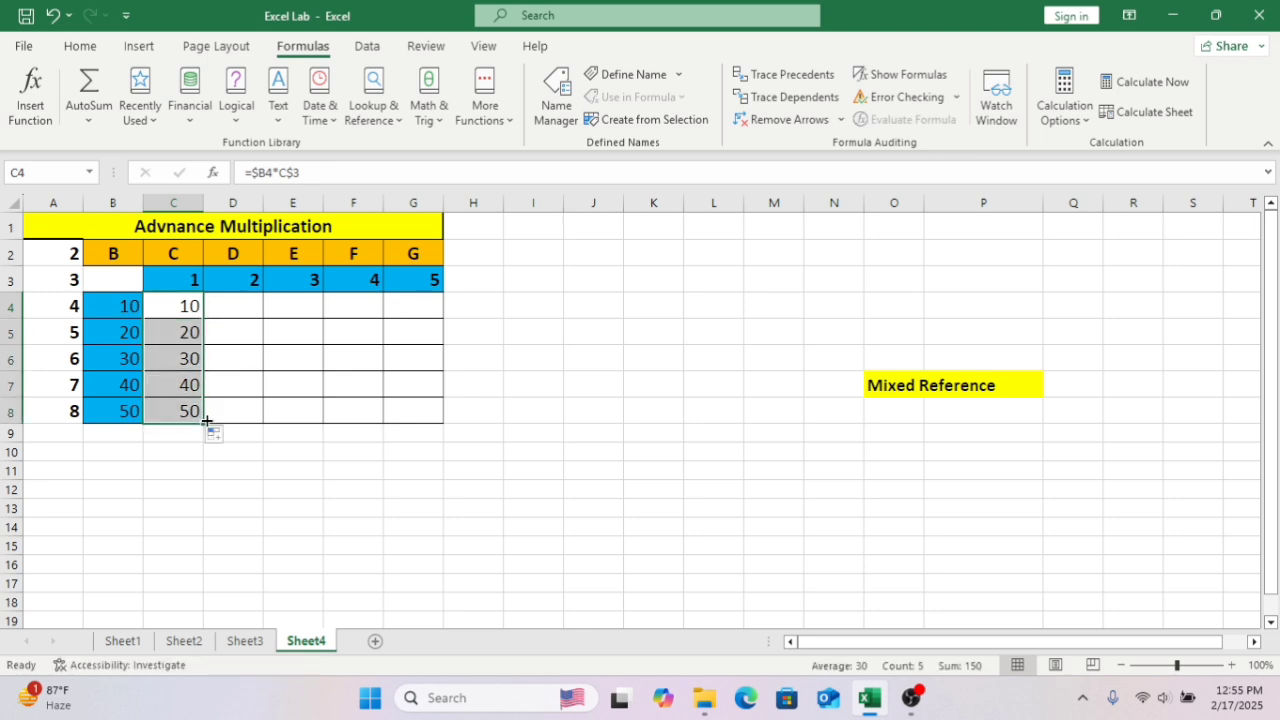
pyautogui.click(228, 475)
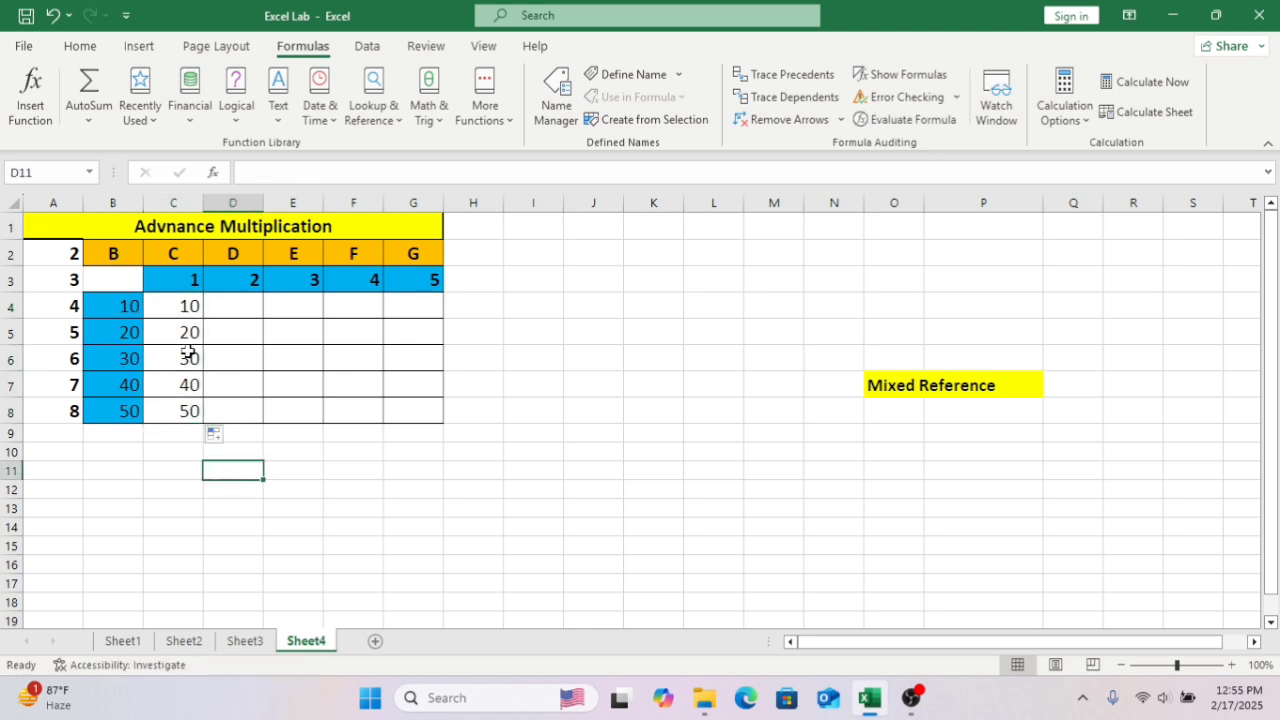
pyautogui.moveTo(176, 304); pyautogui.dragTo(424, 422)
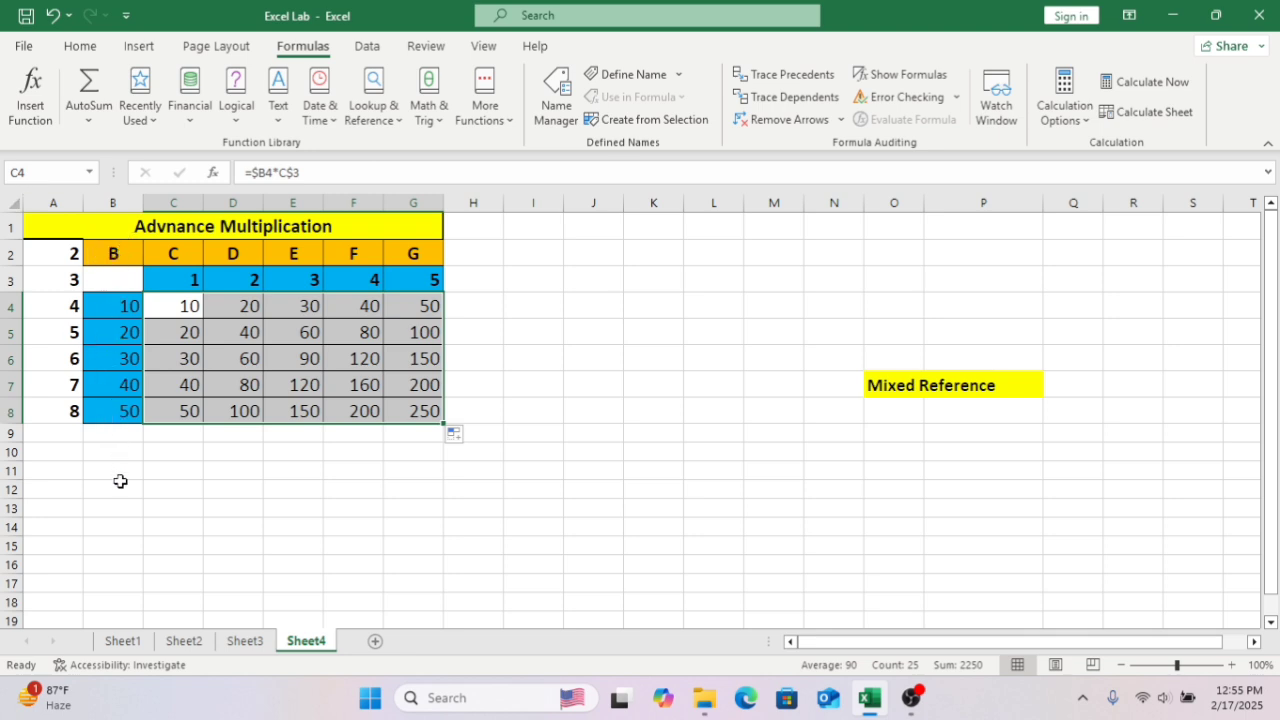
# Display Sheet4's formulas to check their references against the row 3 headers and column B values, and switch back to values.
pyautogui.click(905, 76)
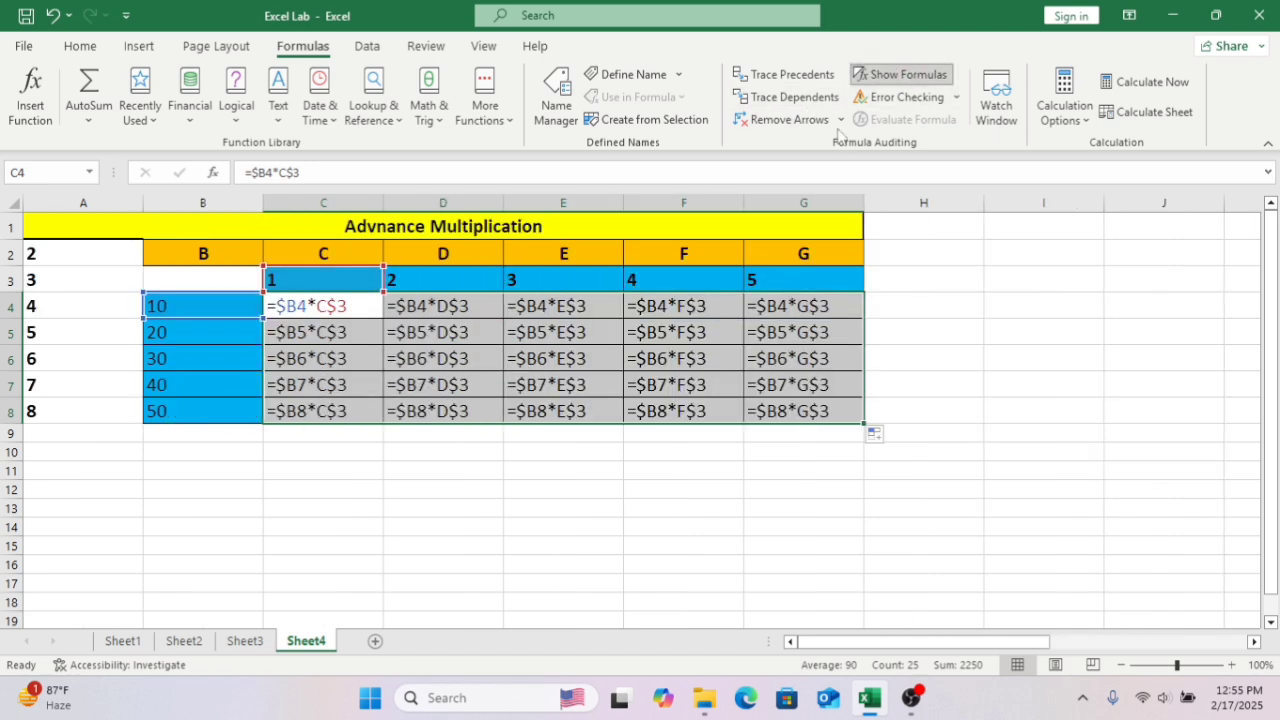
pyautogui.click(282, 509)
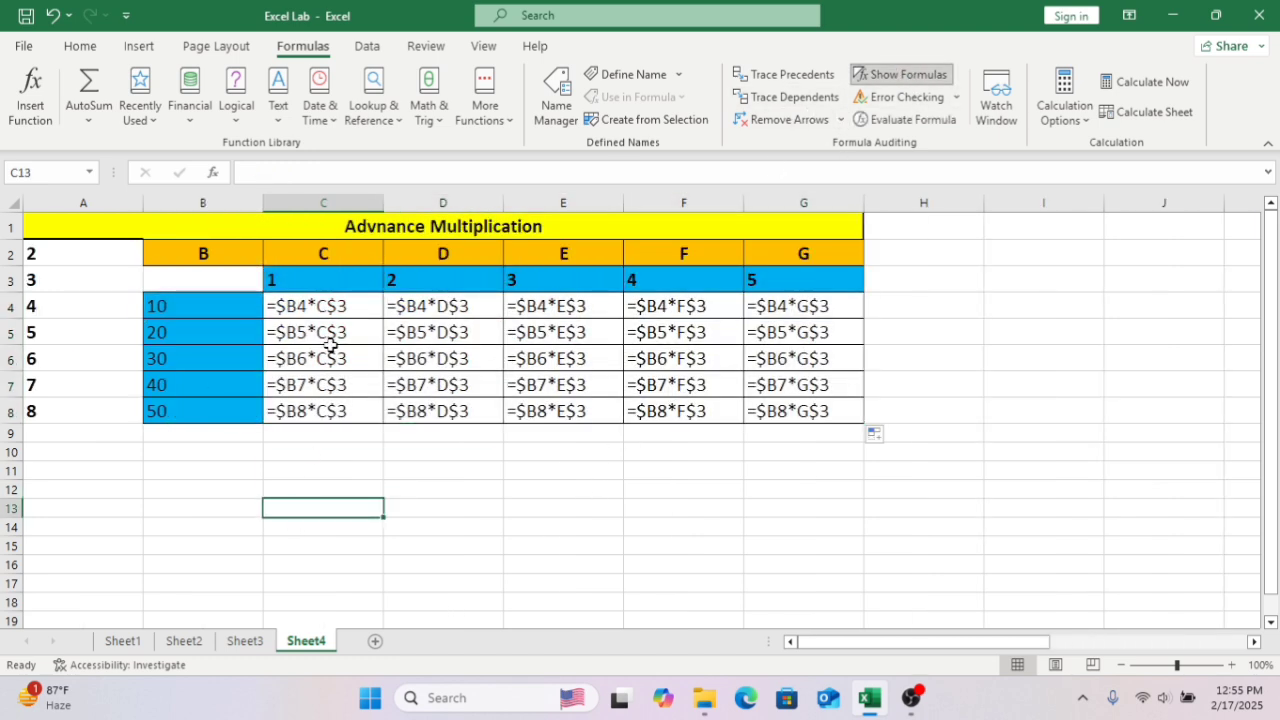
pyautogui.click(333, 280)
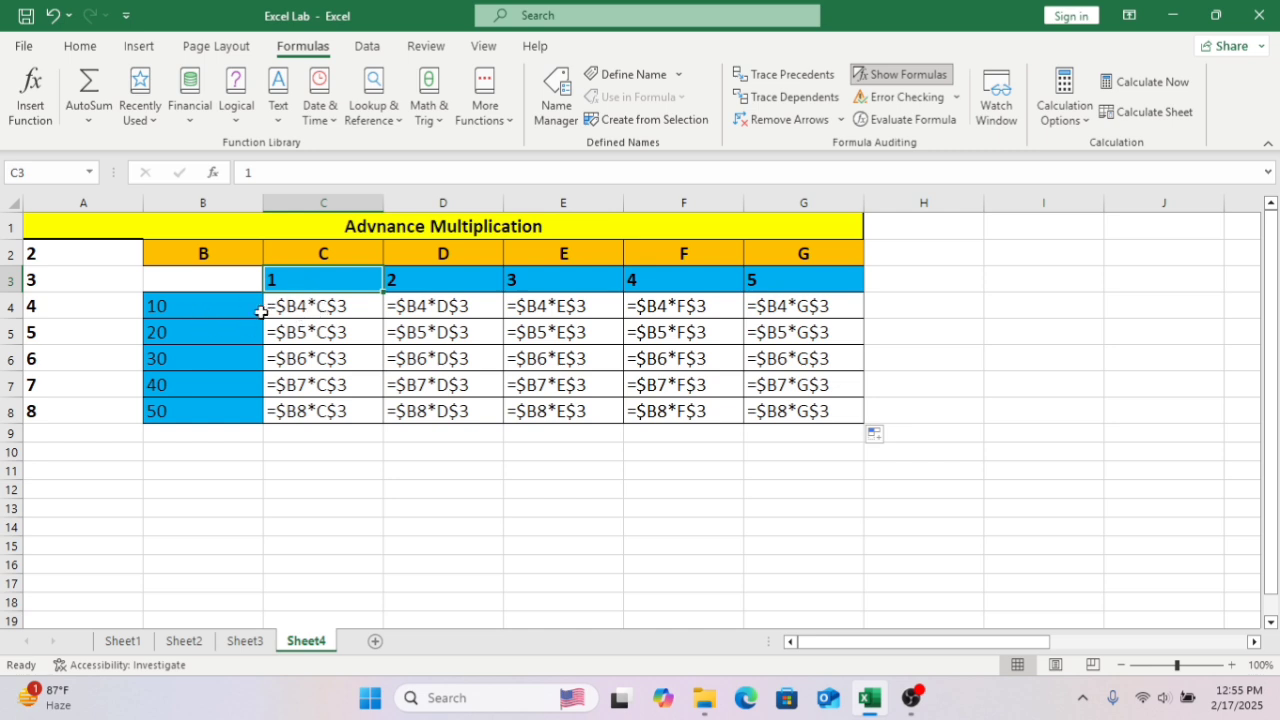
pyautogui.click(216, 313)
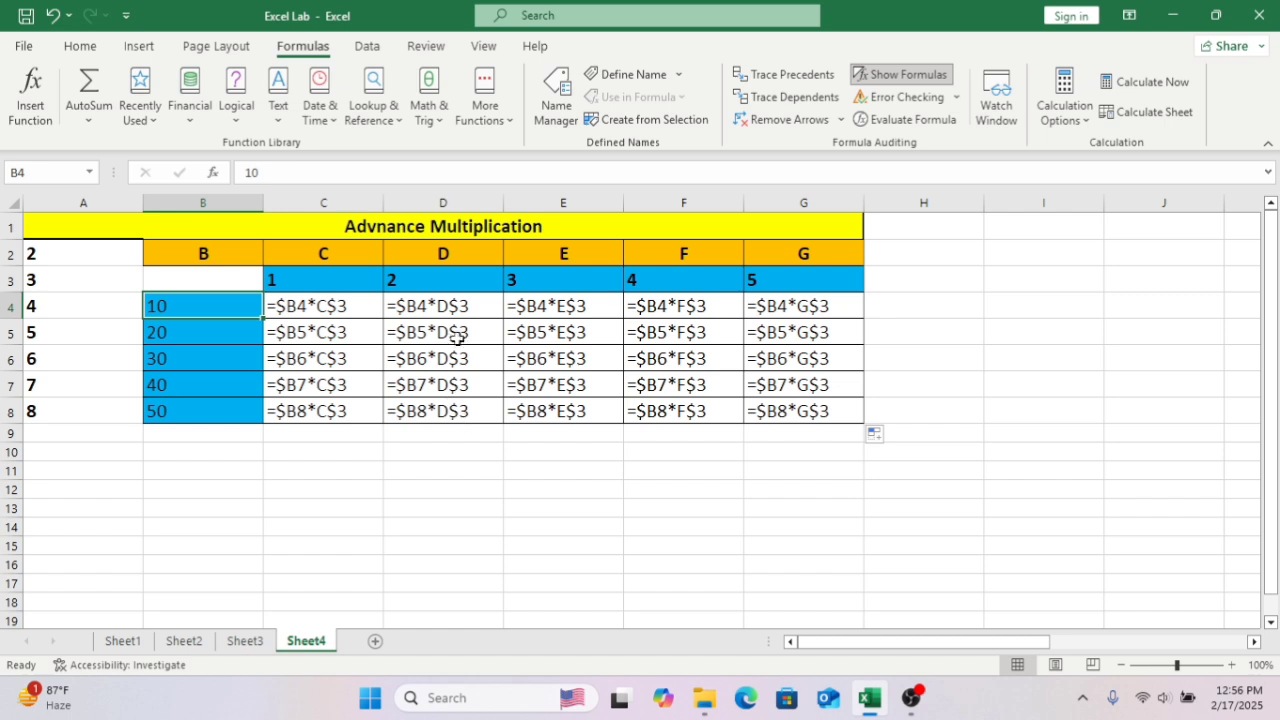
pyautogui.click(443, 280)
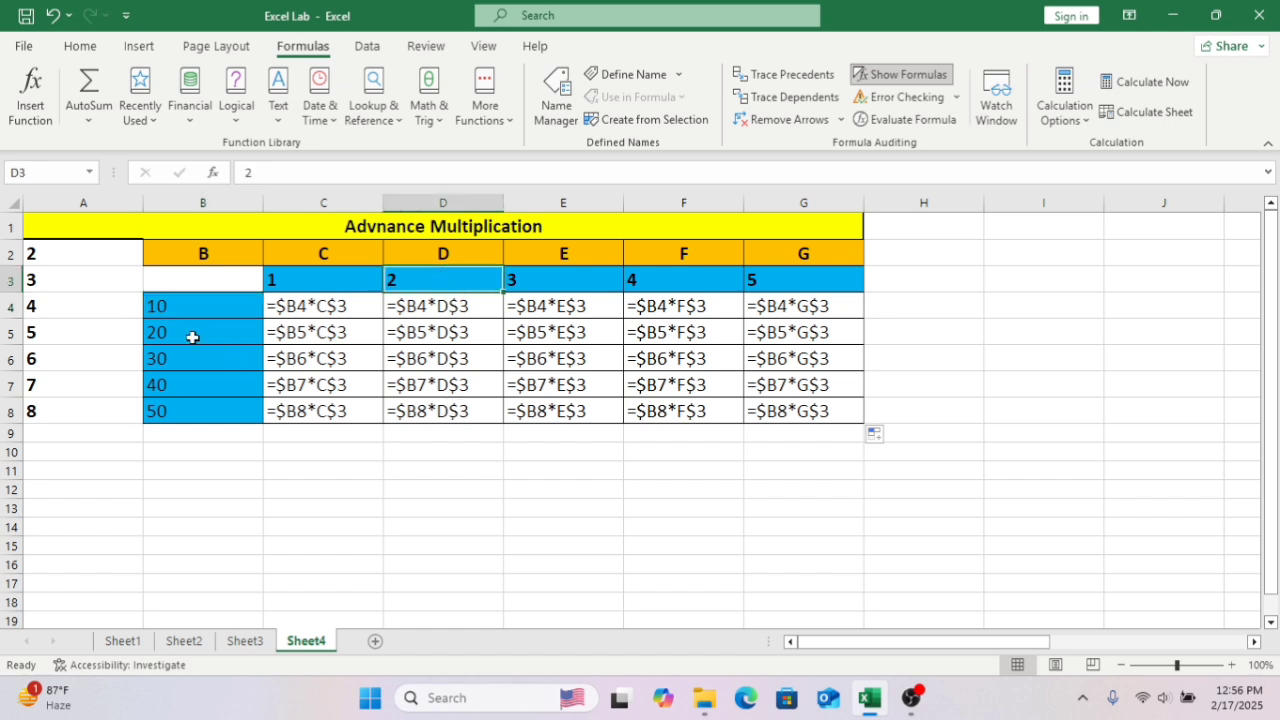
pyautogui.moveTo(160, 306); pyautogui.dragTo(185, 403)
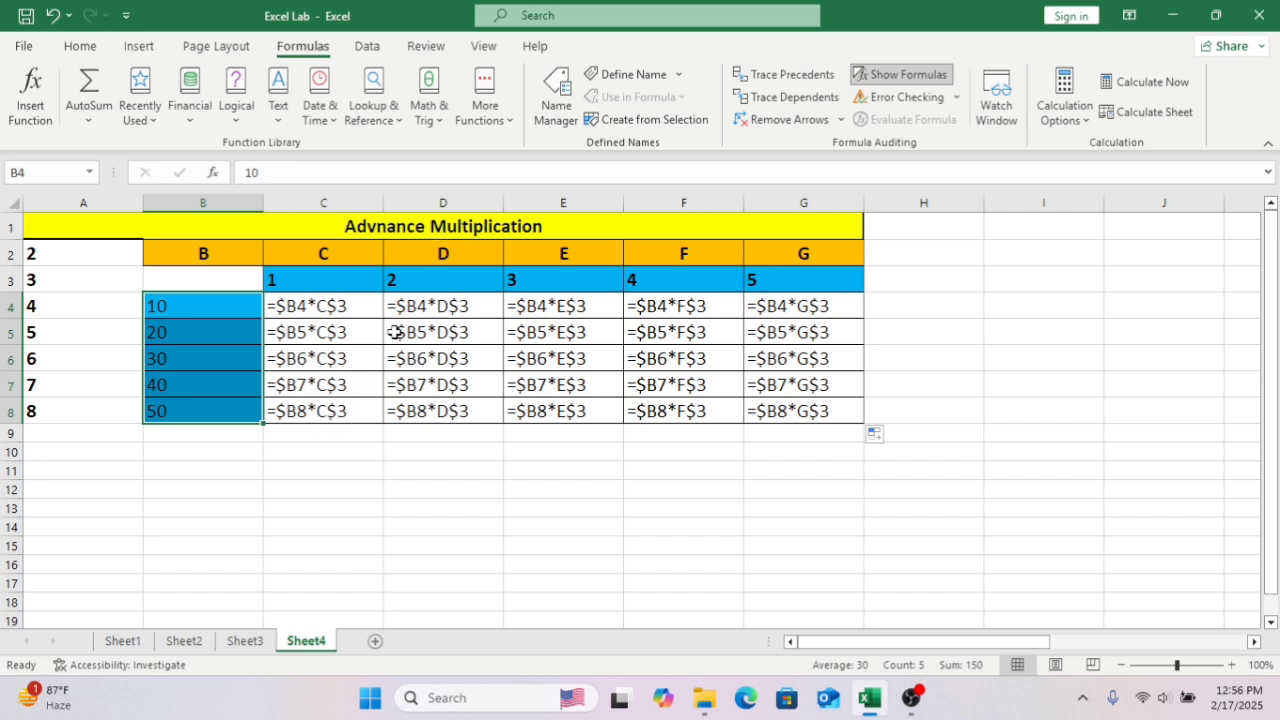
pyautogui.click(361, 302)
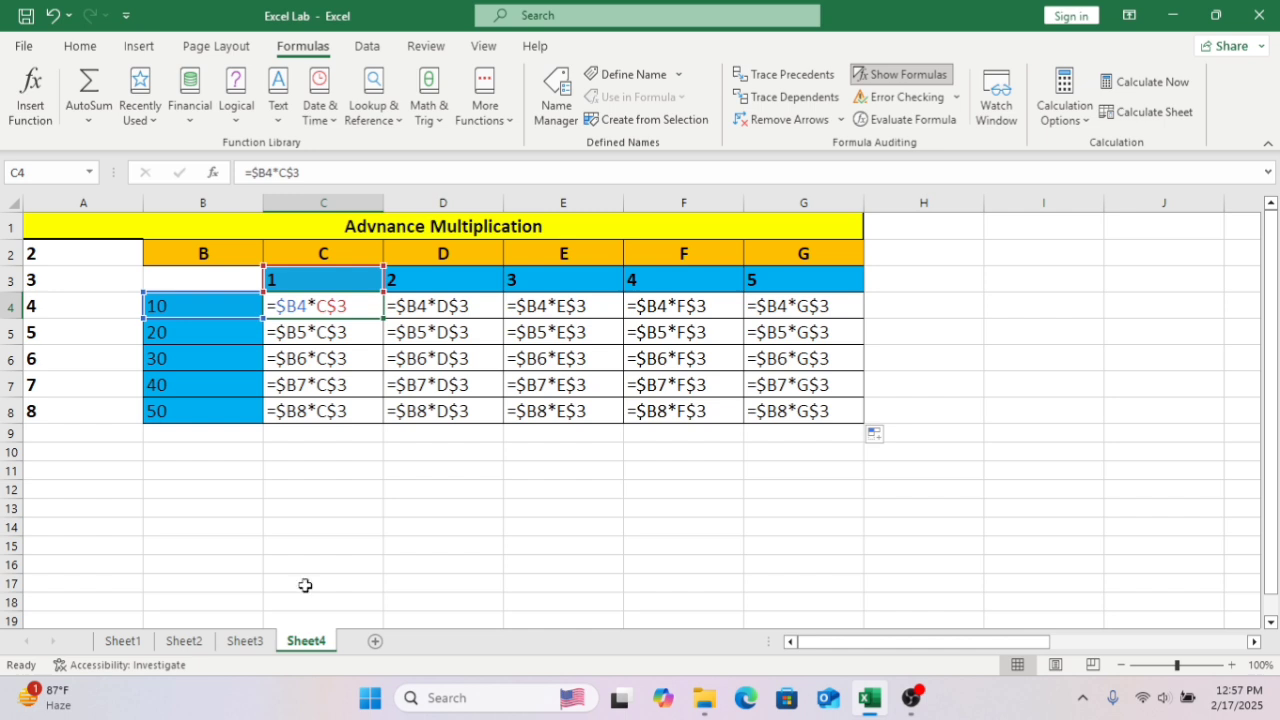
pyautogui.click(905, 75)
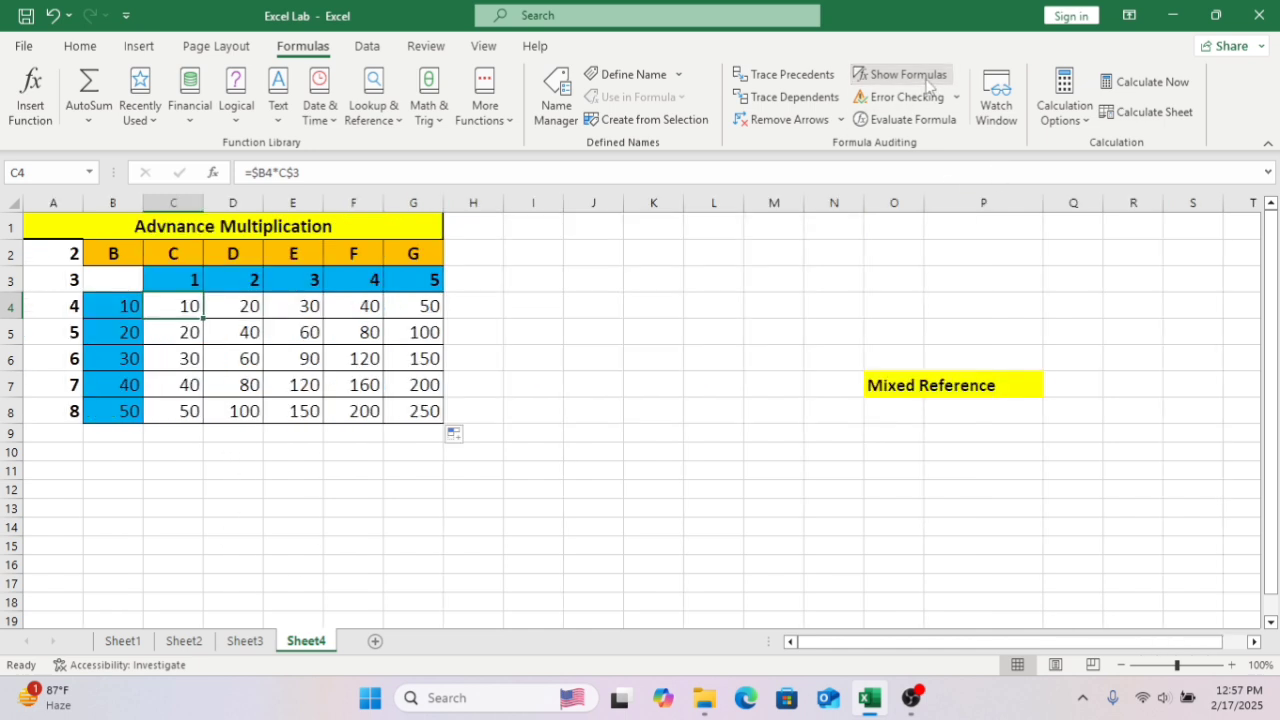